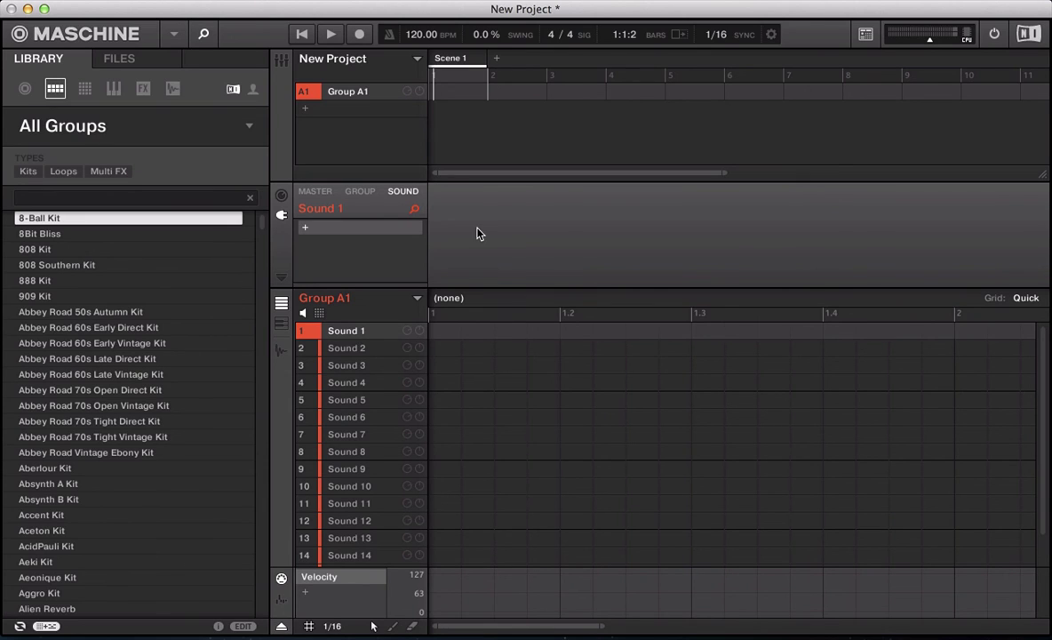
Open Sound 1's plugin list to reach the Native Instruments entries.
left_click(305, 230)
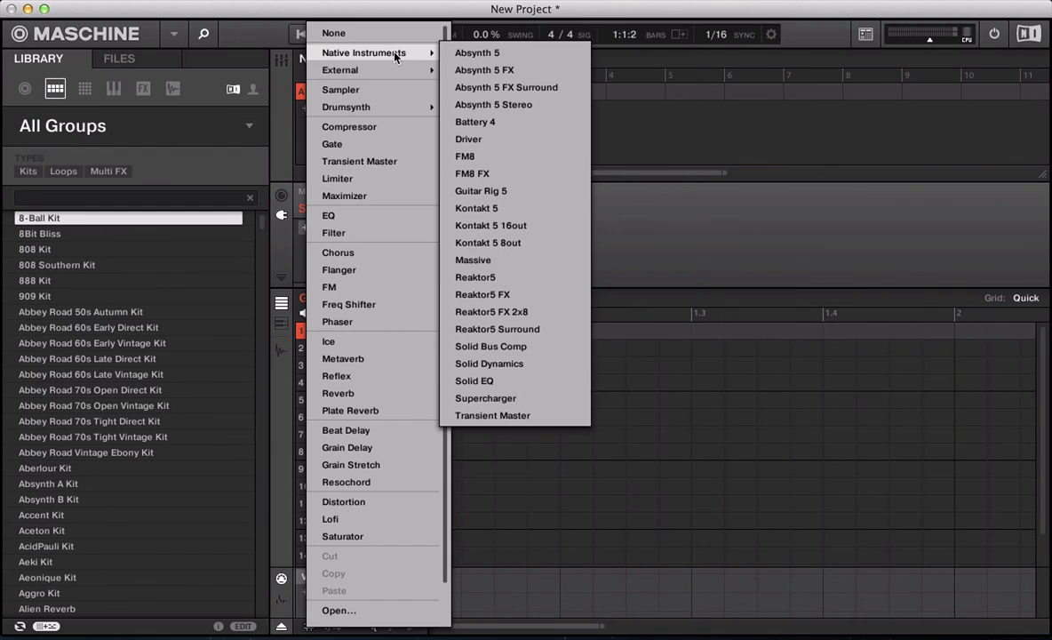
mouse_move(364, 53)
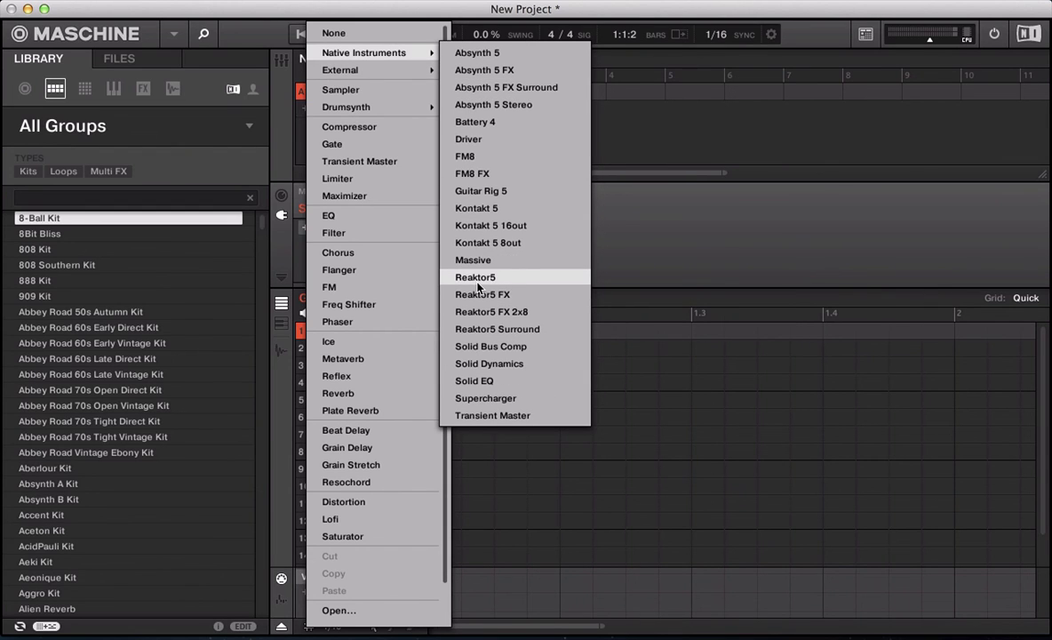
Load Reaktor5 on Sound 1 and drag Ultraloop.ens from DISKS into the empty panel.
left_click(479, 277)
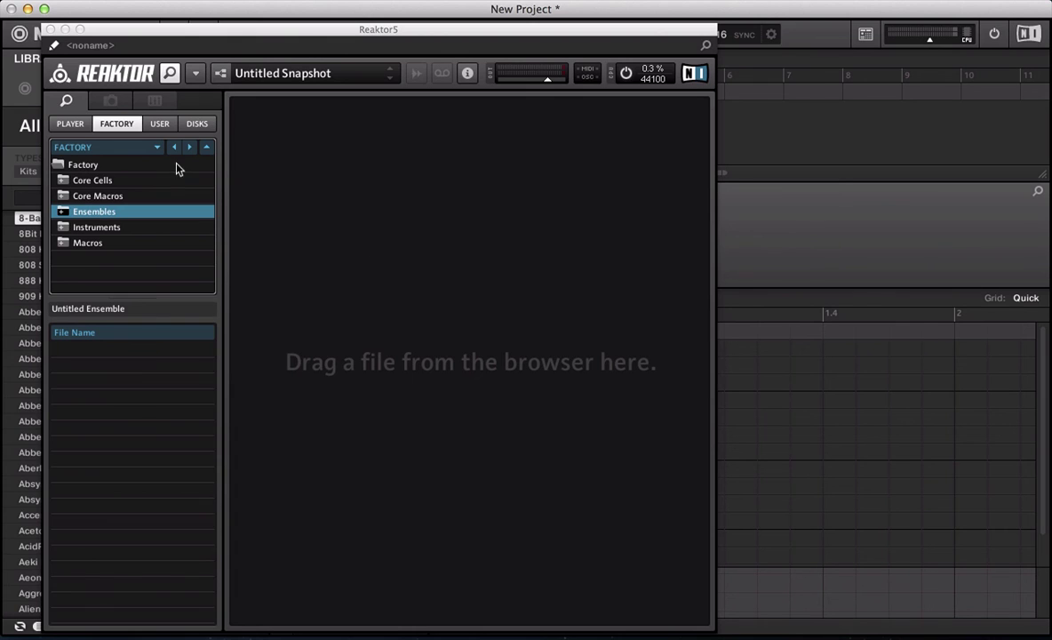
left_click(181, 129)
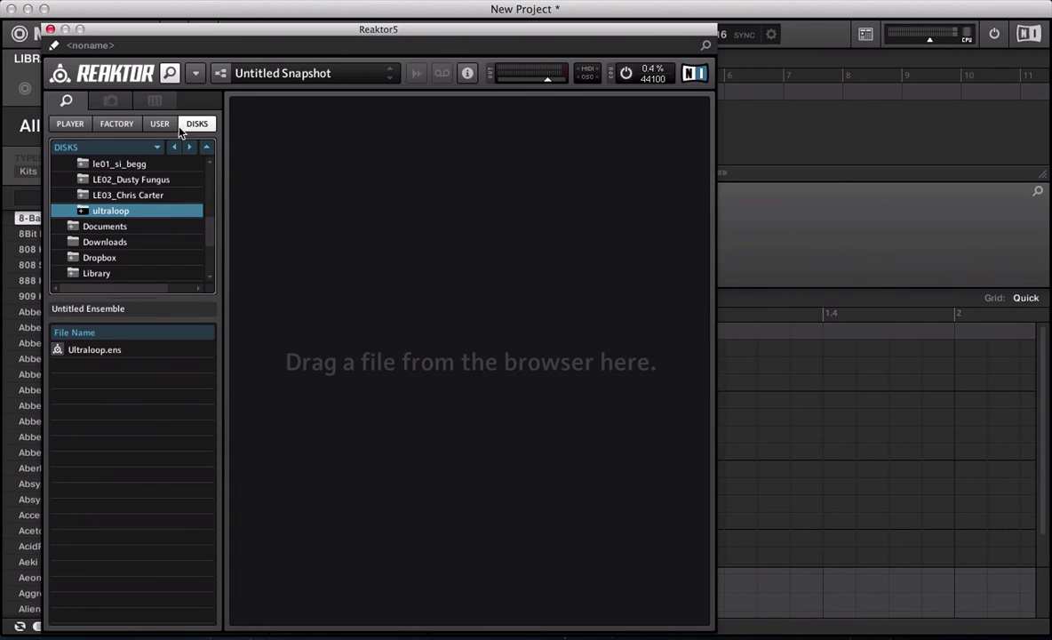
left_click(96, 352)
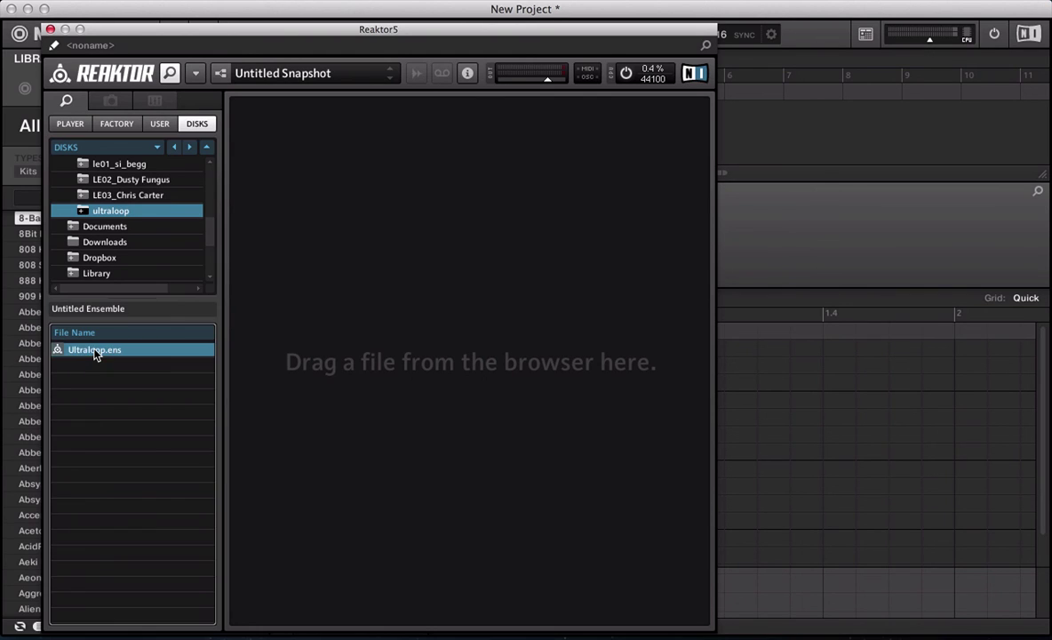
left_click_drag(86, 354, 522, 332)
left_click_drag(522, 333, 521, 333)
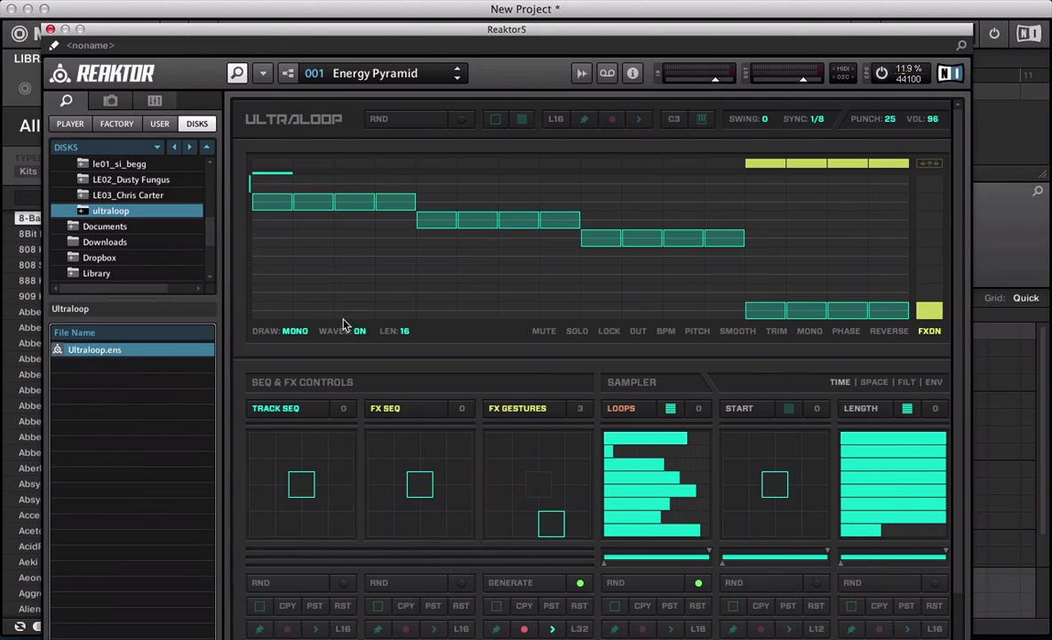
Re-select the Energy Pyramid snapshot and start Ultraloop playing with the spacebar.
left_click(369, 74)
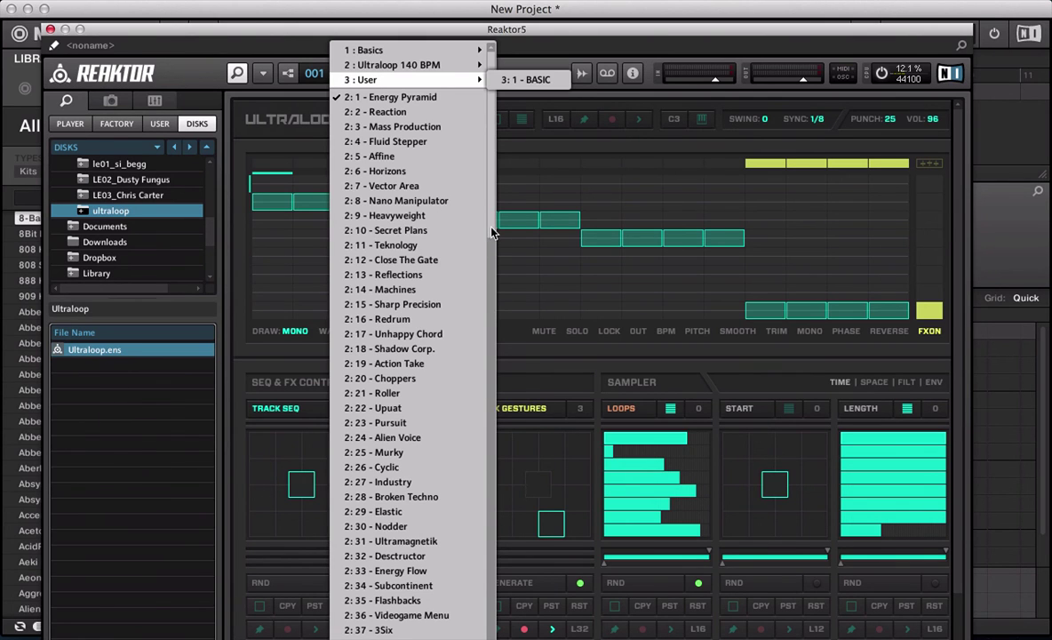
mouse_move(494, 232)
left_mouse_down()
mouse_move(487, 583)
mouse_move(486, 194)
left_mouse_up()
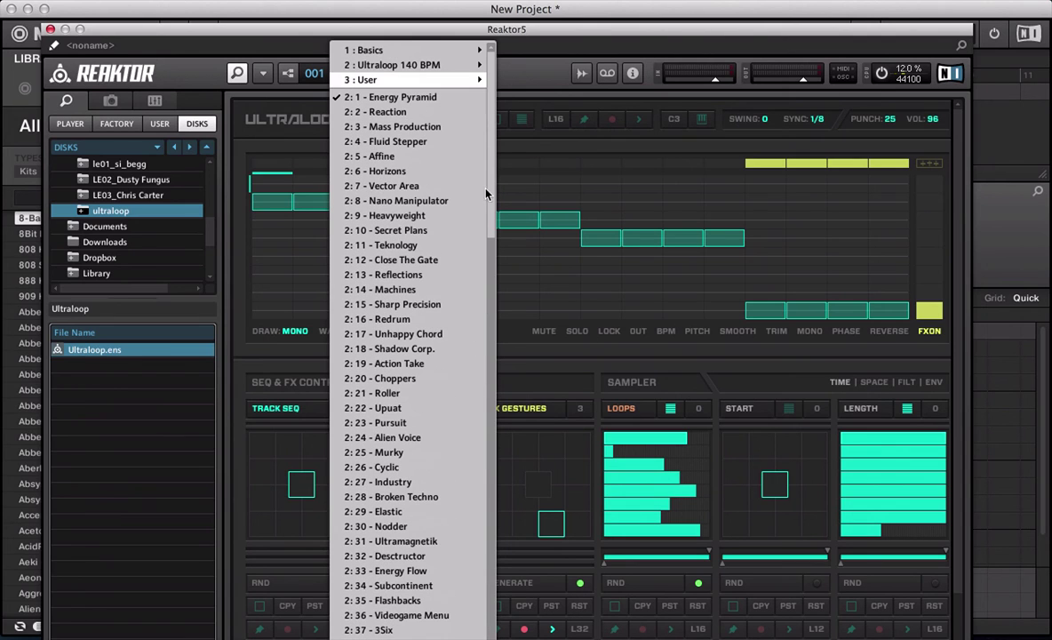
left_click(377, 100)
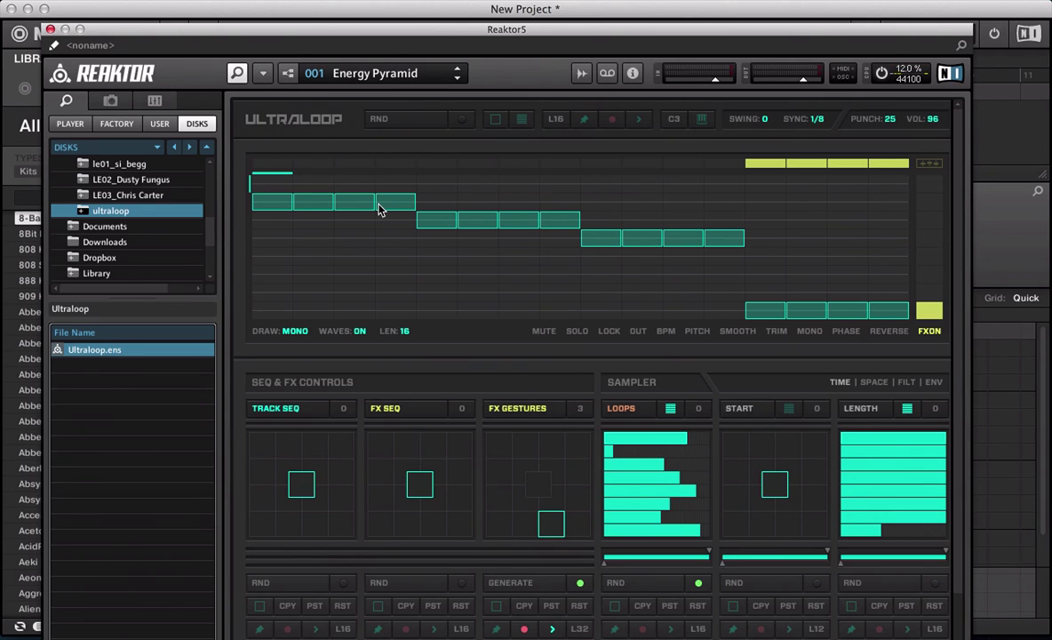
key("space")
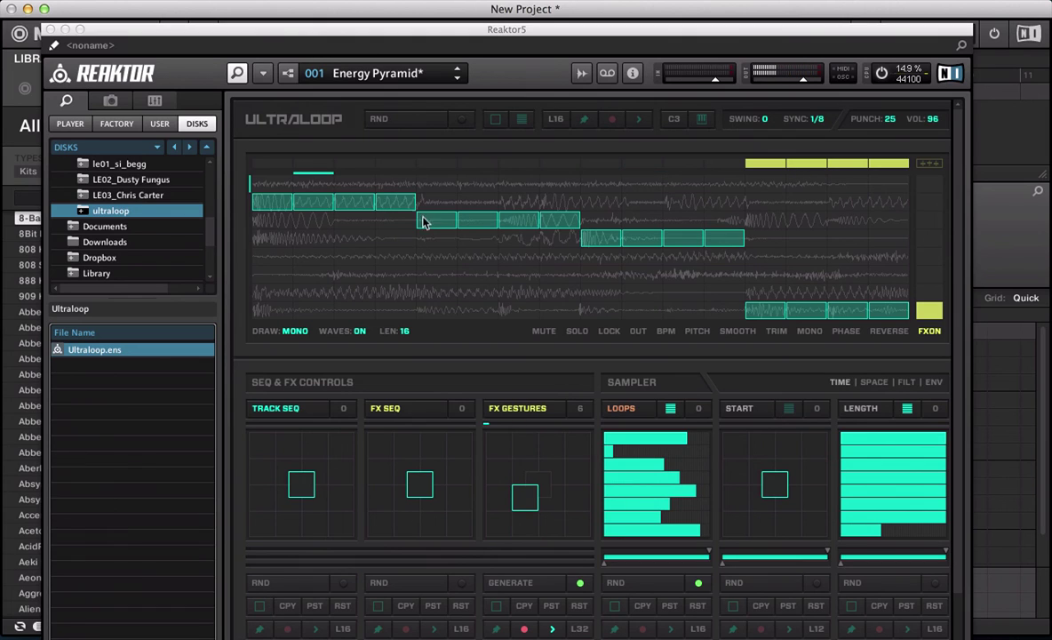
Switch Ultraloop to edit view, browse its sample map, then turn WAVES on.
left_click(287, 78)
left_click(287, 76)
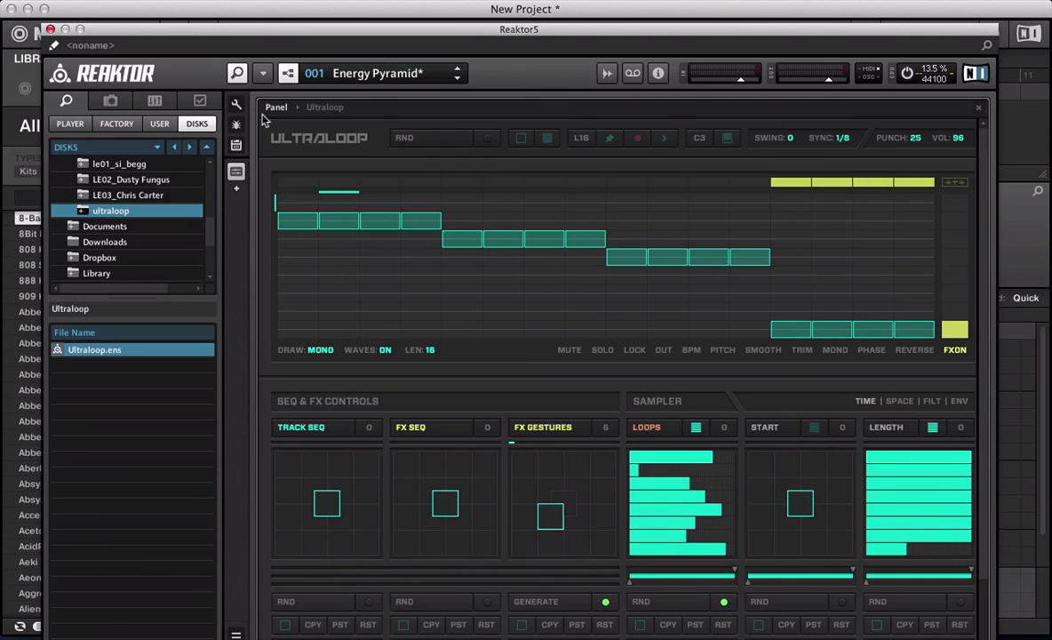
left_click(608, 75)
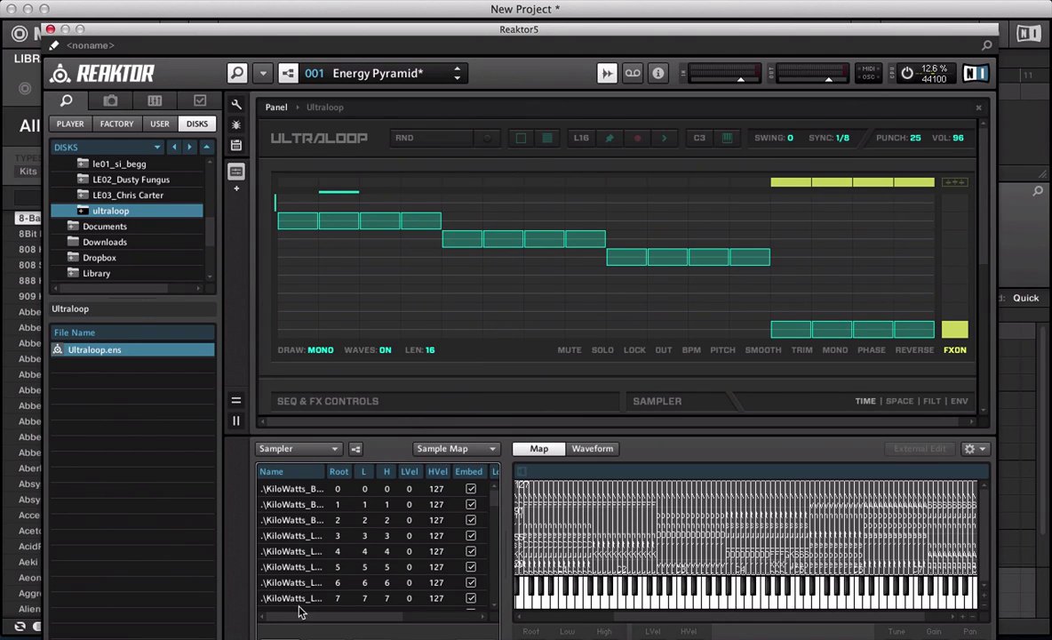
mouse_move(496, 497)
left_mouse_down()
mouse_move(494, 569)
mouse_move(494, 493)
left_mouse_up()
left_click(604, 74)
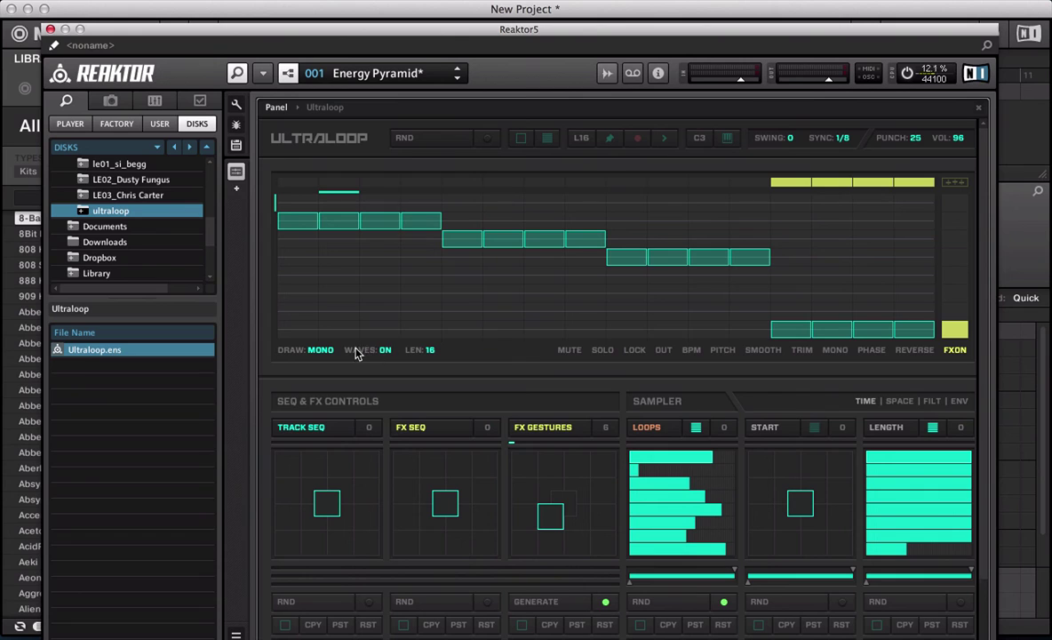
left_click(386, 351)
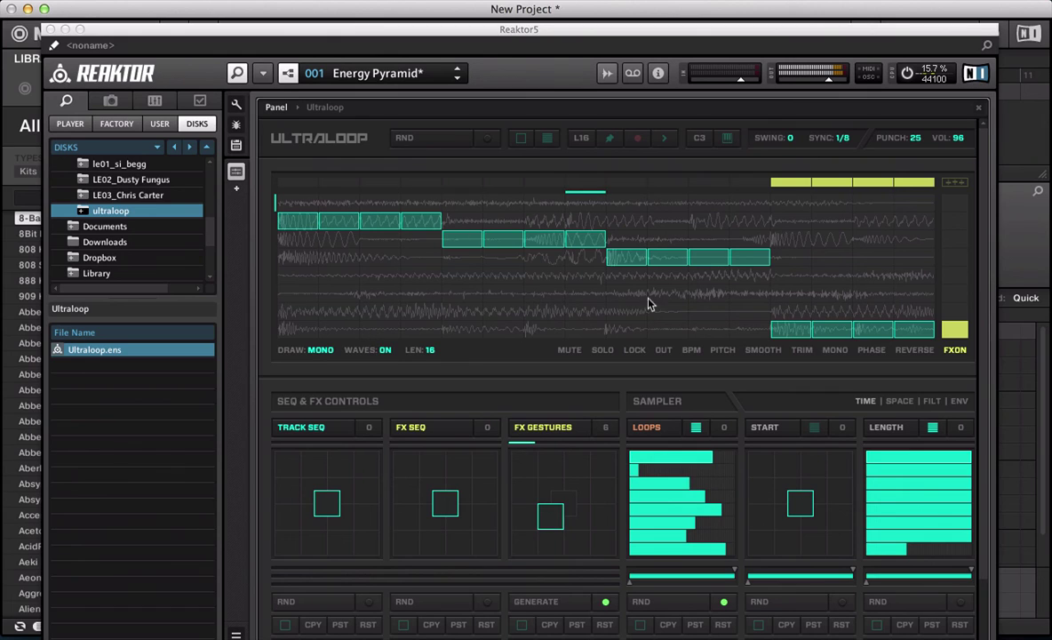
Turn WAVES off and cycle the Sampler tabs TIME and FILT, ending on SPACE.
left_click(386, 351)
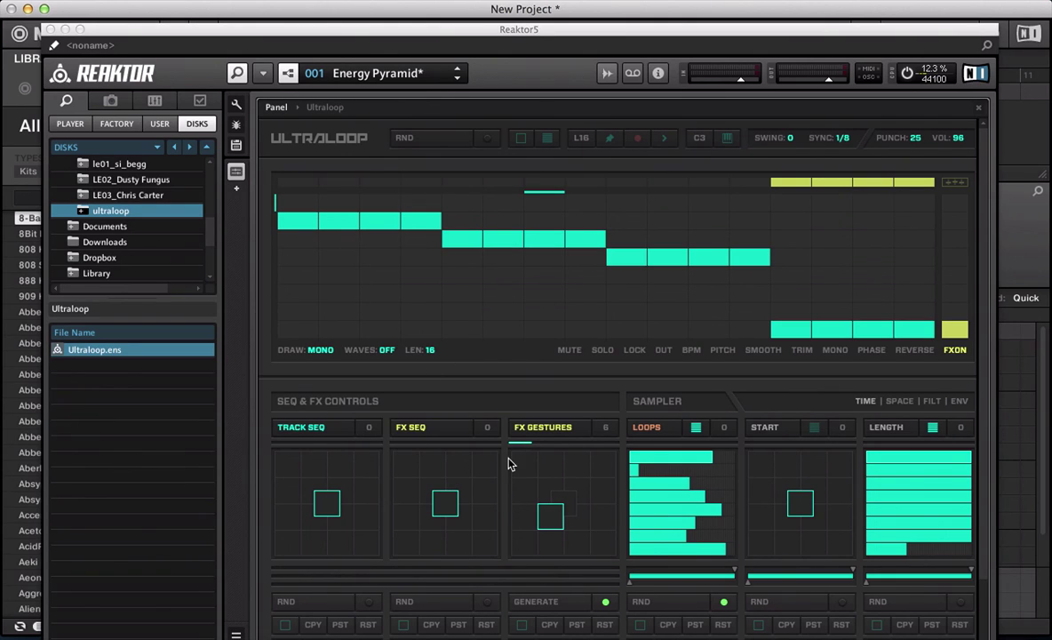
left_click(899, 402)
left_click(929, 403)
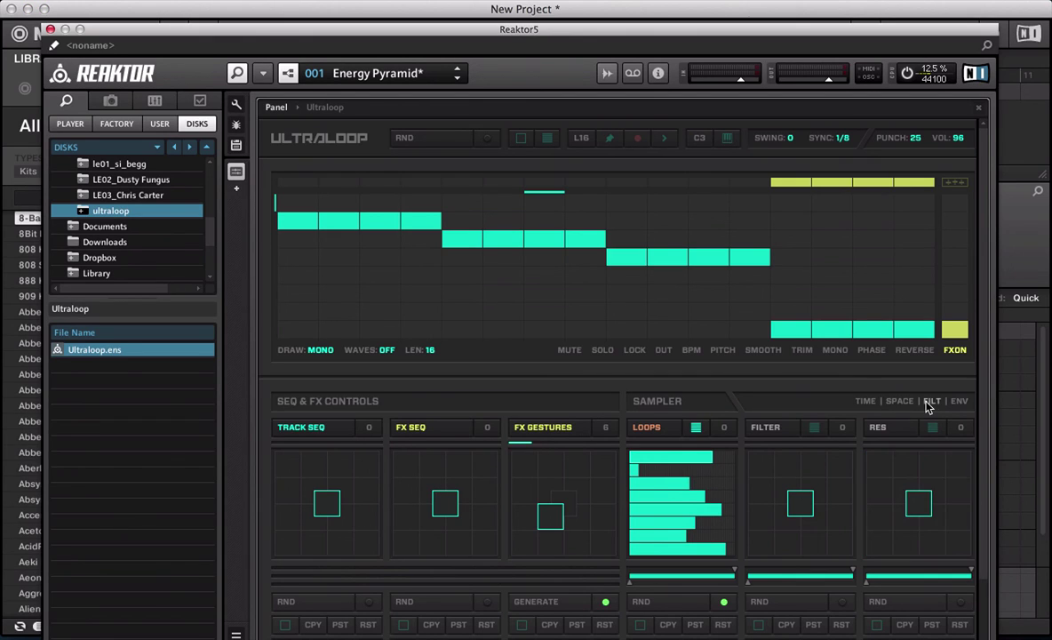
left_click(898, 403)
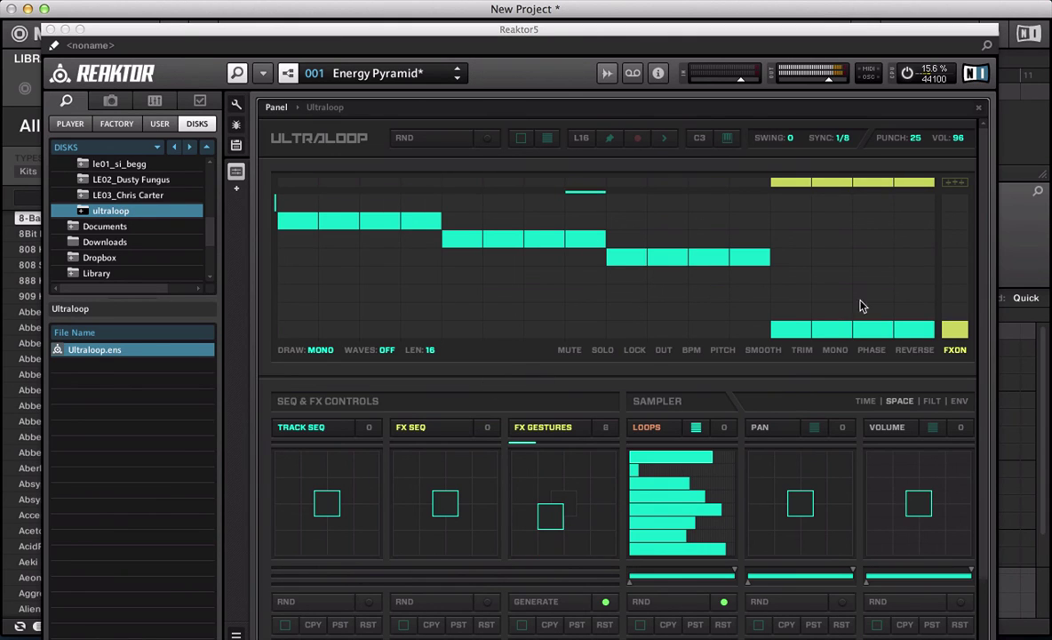
Browse the MONO, PHASE, REVERSE, TRIM and SMOOTH lanes, then select the PITCH lane.
left_click(836, 352)
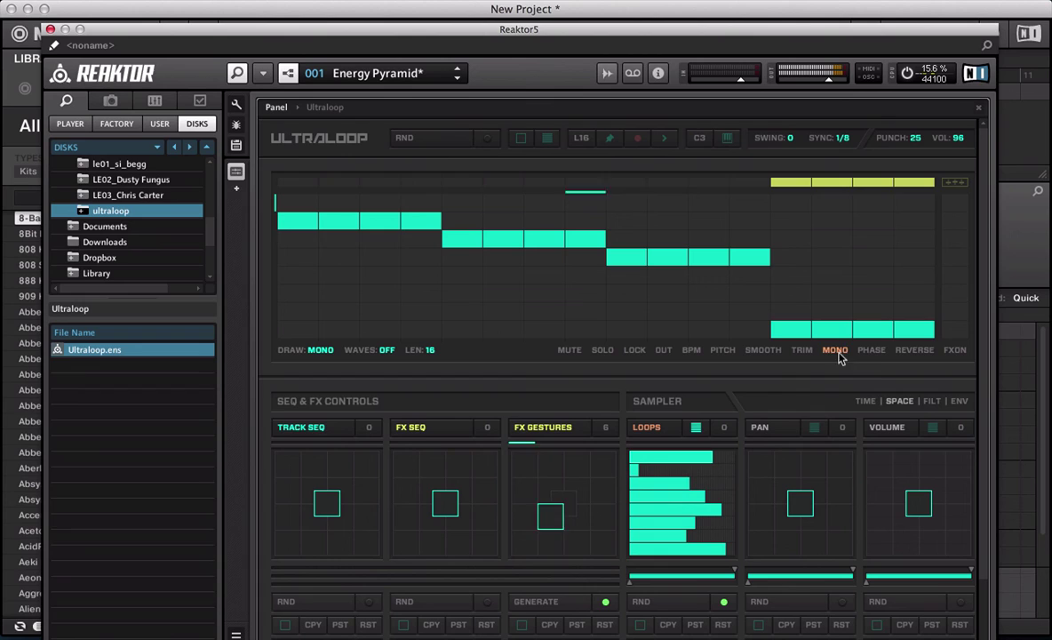
left_click(877, 352)
left_click(914, 352)
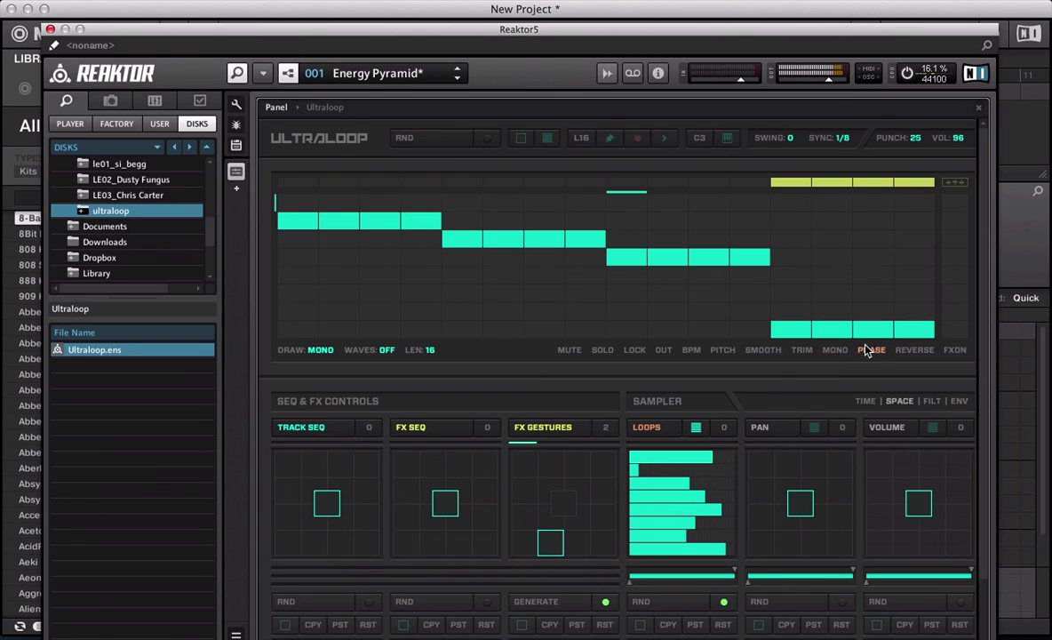
left_click(803, 352)
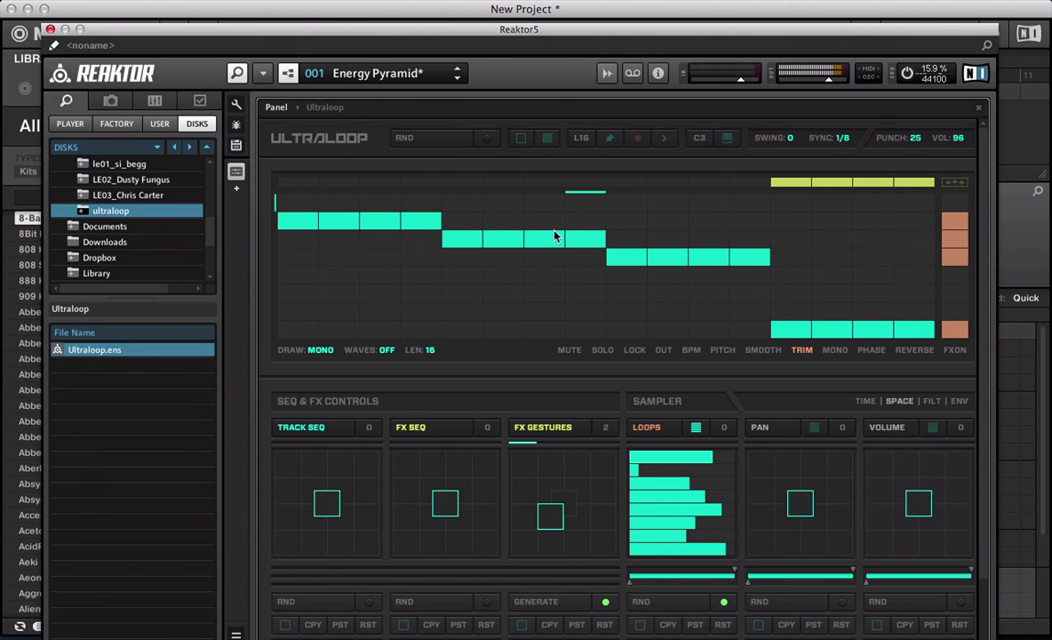
left_click(753, 351)
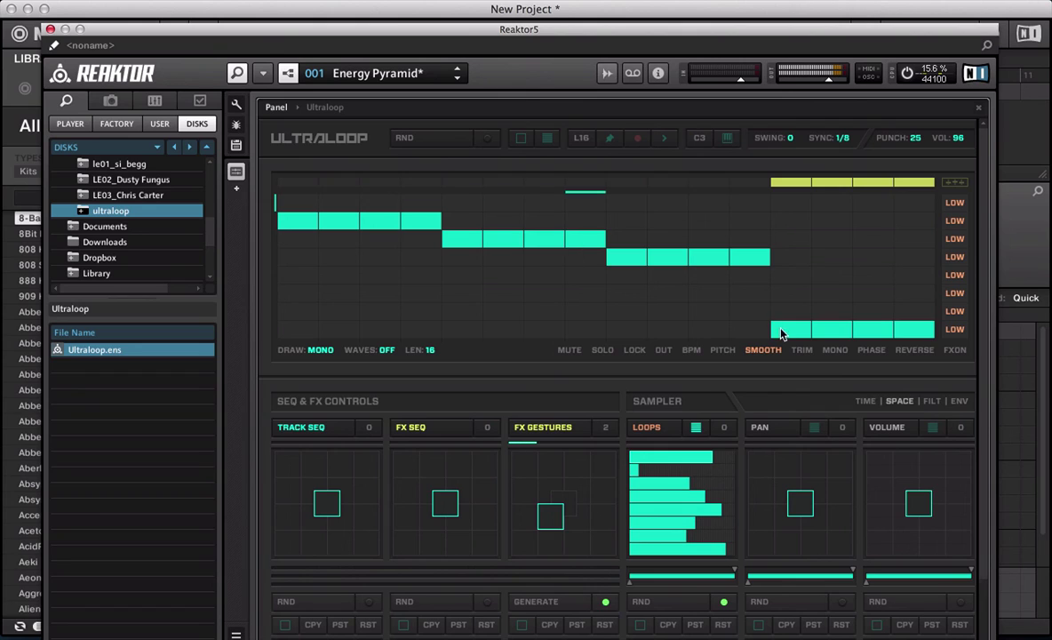
left_click(720, 351)
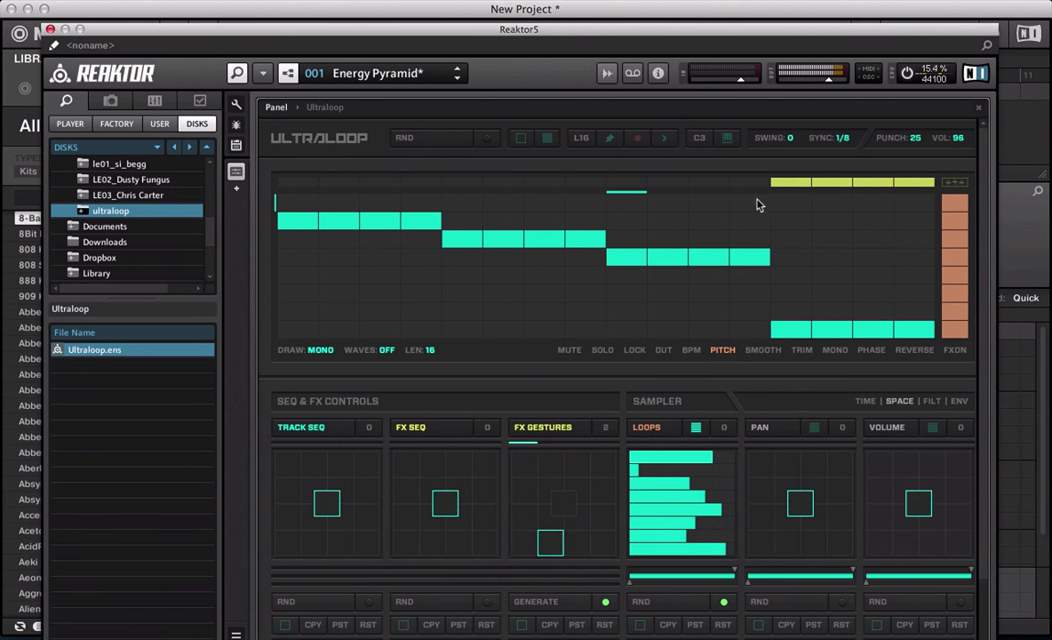
Redraw pitches as a zigzag: steps 4–12 descending, 13–16 raised, 1–3 lowered.
mouse_move(756, 204)
left_mouse_down()
mouse_move(665, 263)
mouse_move(622, 276)
left_mouse_up()
mouse_move(573, 307)
left_mouse_down()
mouse_move(493, 317)
mouse_move(446, 293)
mouse_move(411, 238)
left_mouse_up()
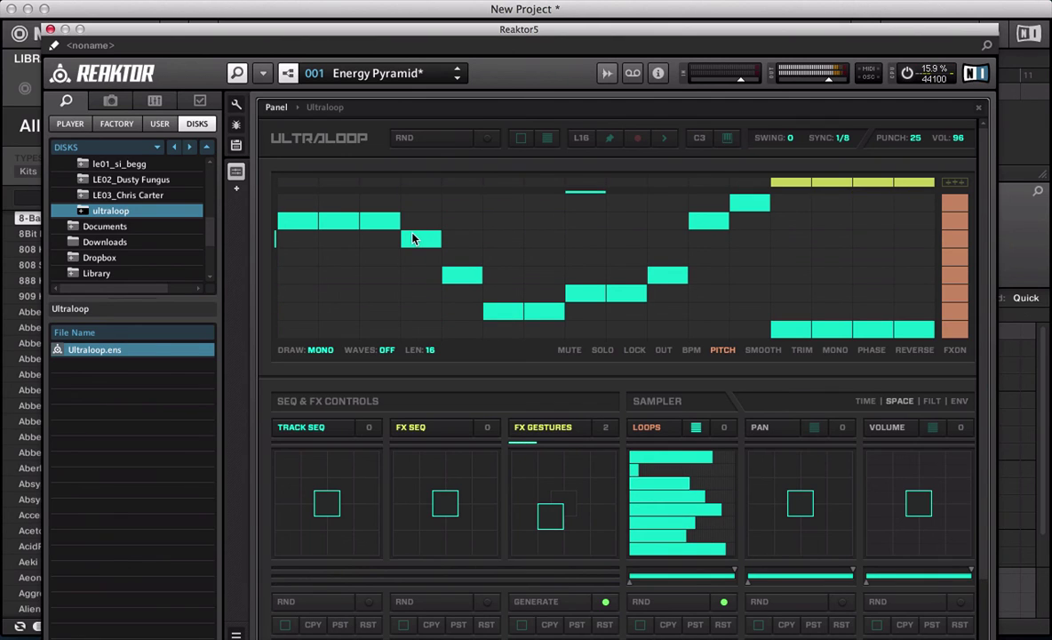
left_click(792, 294)
left_click(878, 275)
left_click(914, 239)
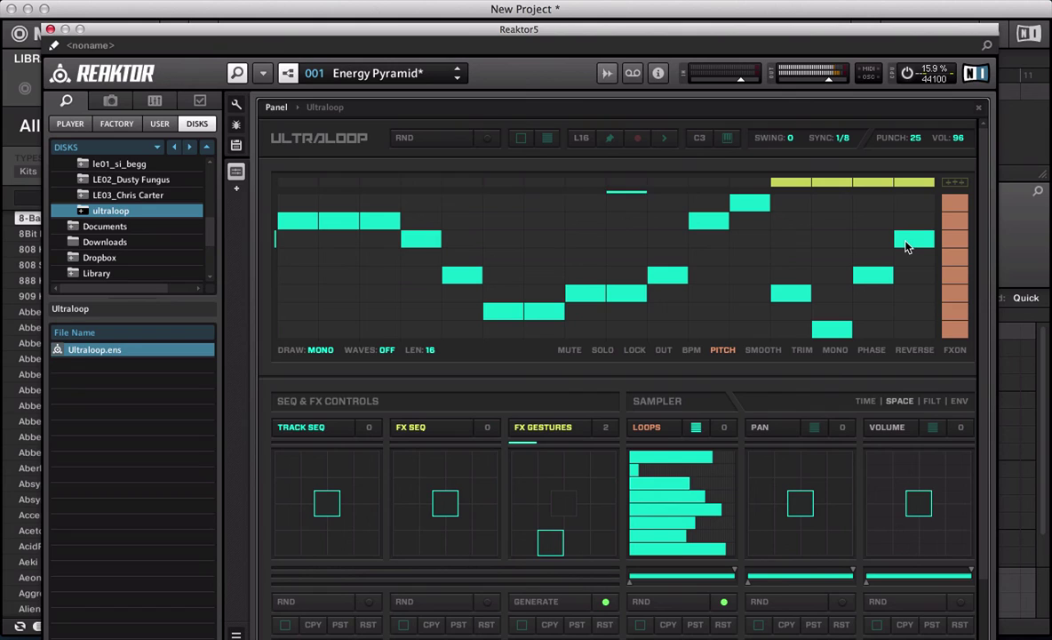
left_click(299, 256)
left_click(340, 276)
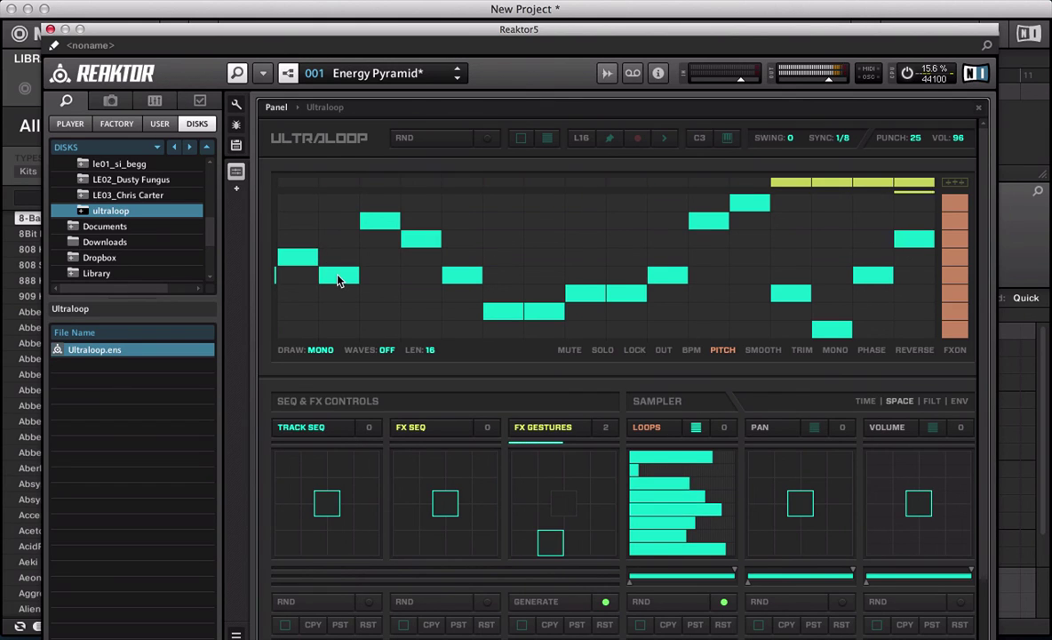
left_click(381, 294)
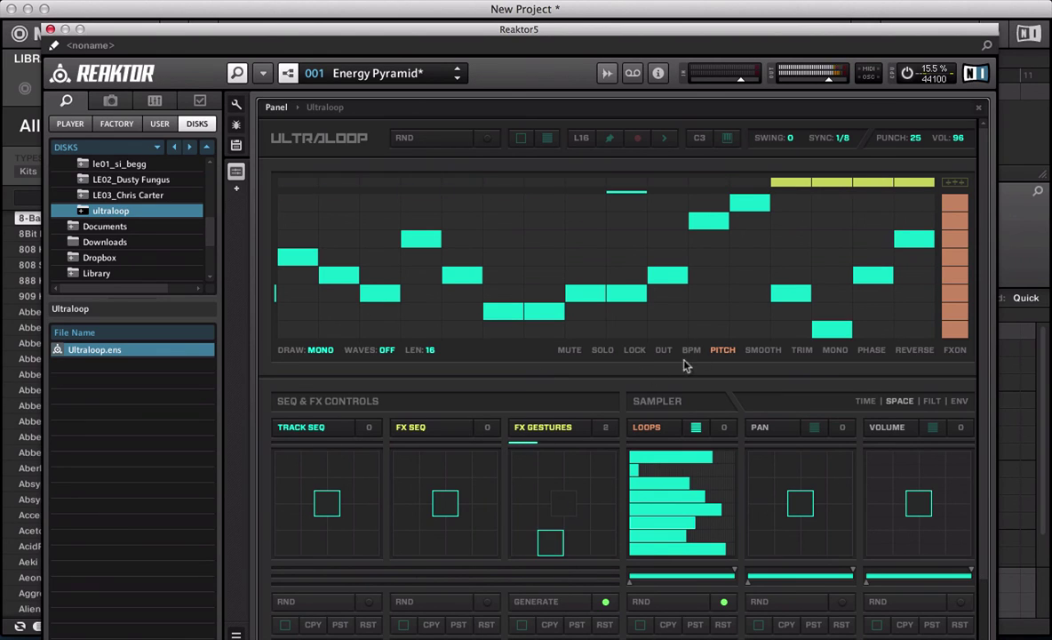
Raise the last four SMOOTH steps, then level REVERSE steps 8–11 and 13–14 onto one row.
left_click(761, 353)
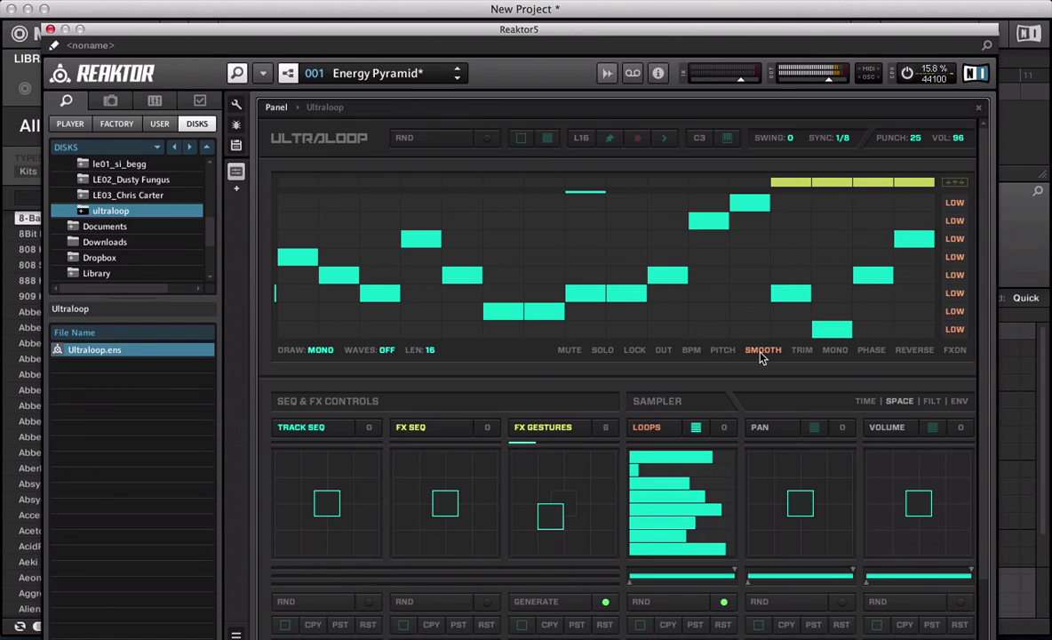
mouse_move(793, 270)
left_mouse_down()
mouse_move(919, 254)
mouse_move(920, 313)
left_mouse_up()
left_click(909, 353)
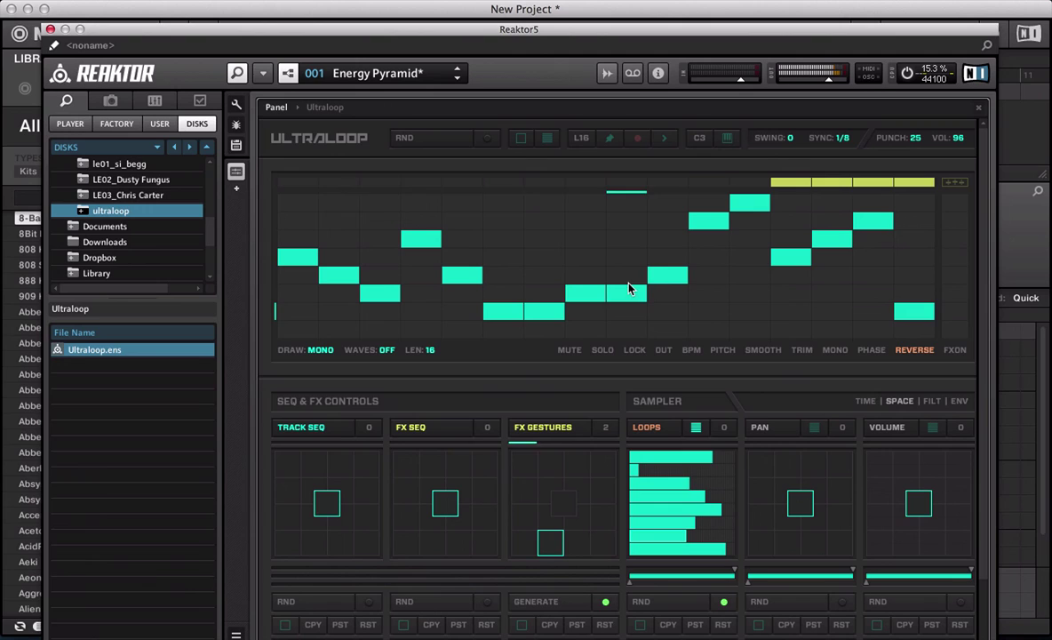
mouse_move(629, 291)
left_mouse_down()
mouse_move(599, 278)
mouse_move(853, 285)
mouse_move(875, 275)
left_mouse_up()
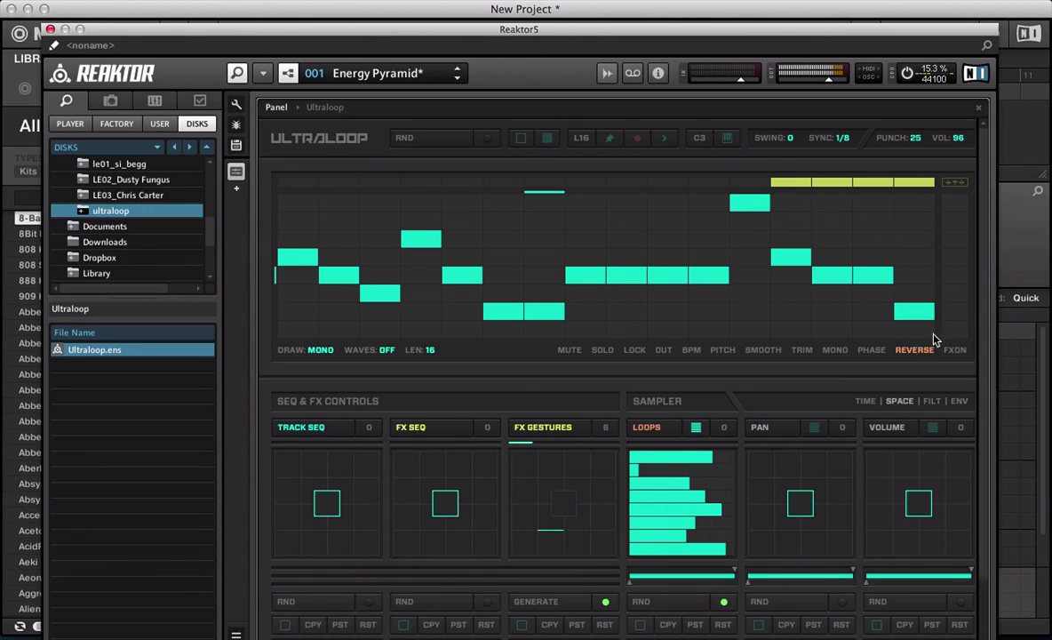
left_click_drag(951, 333, 950, 207)
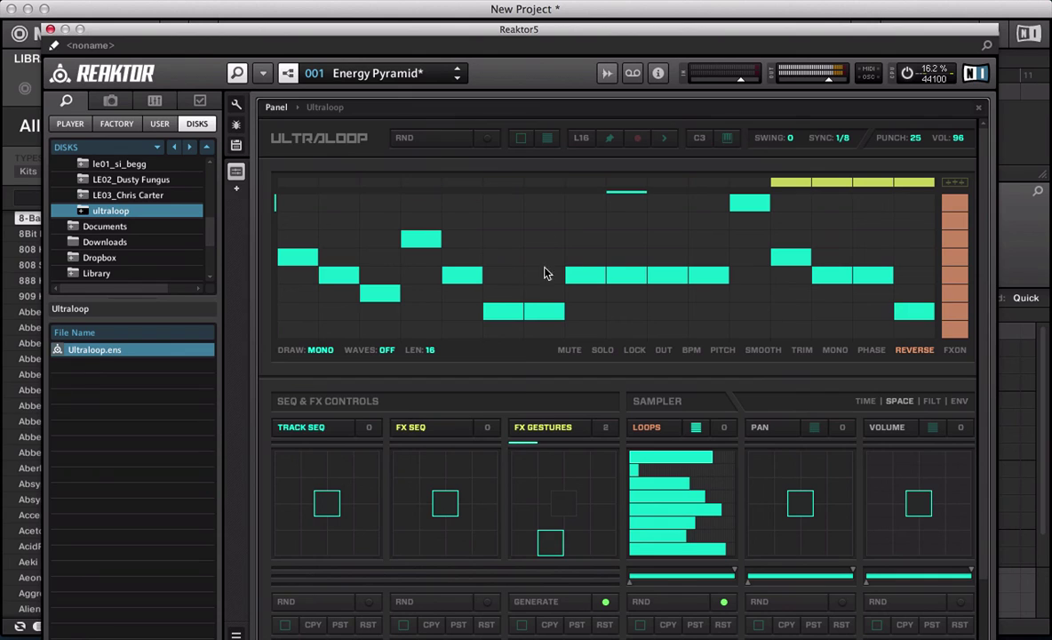
Level steps 2–6 onto an upper row, drop two steps lower, and raise step 1.
left_click_drag(506, 240, 286, 241)
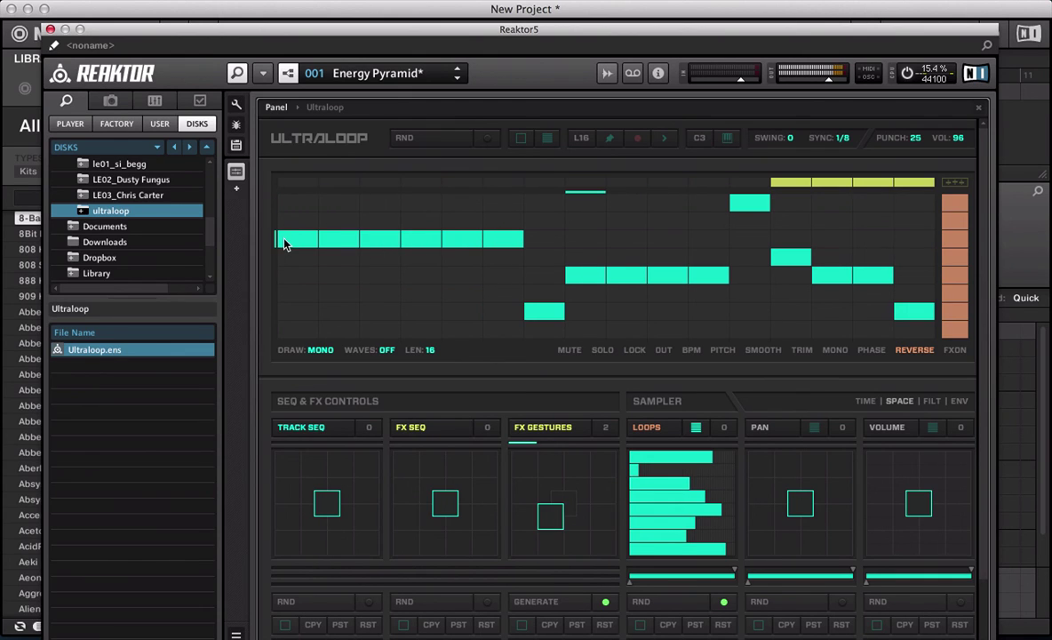
left_click(463, 329)
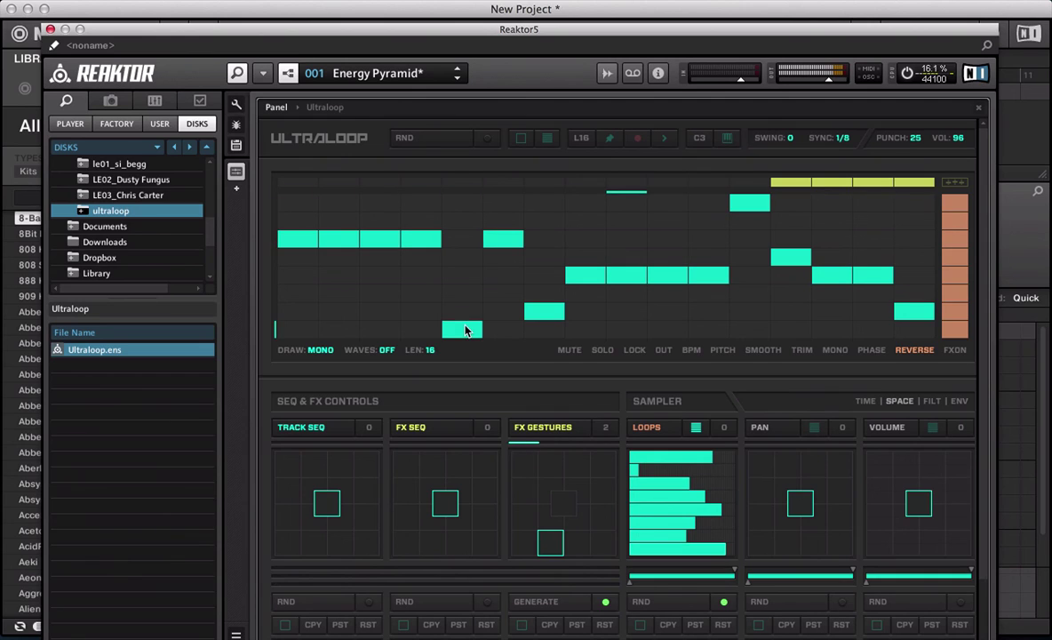
left_click(389, 275)
left_click(303, 204)
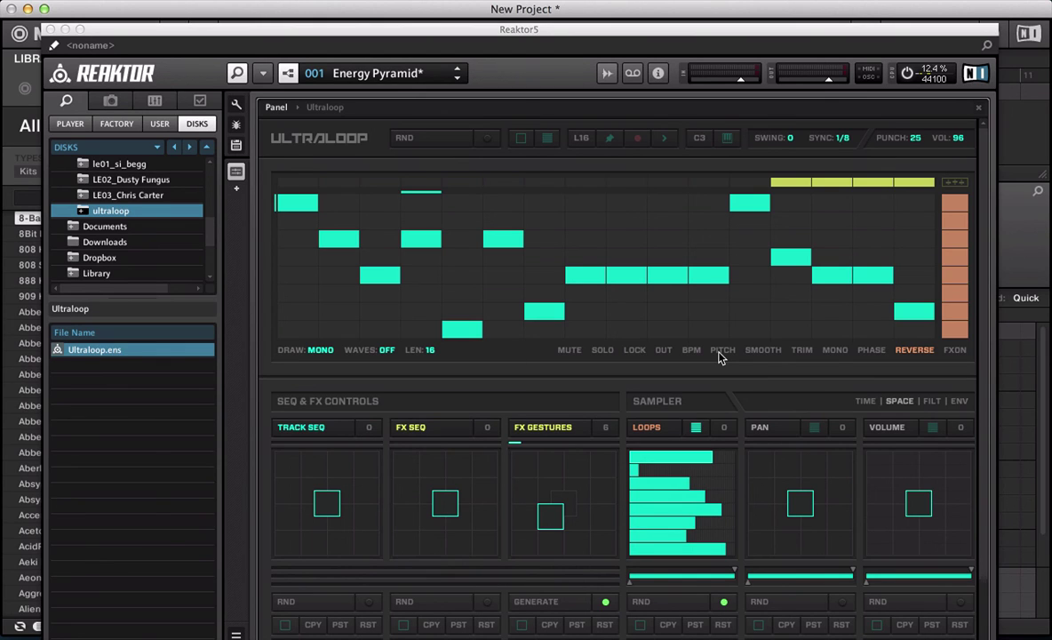
Load the 004 Fluid Stepper snapshot and turn WAVES off.
left_click(353, 75)
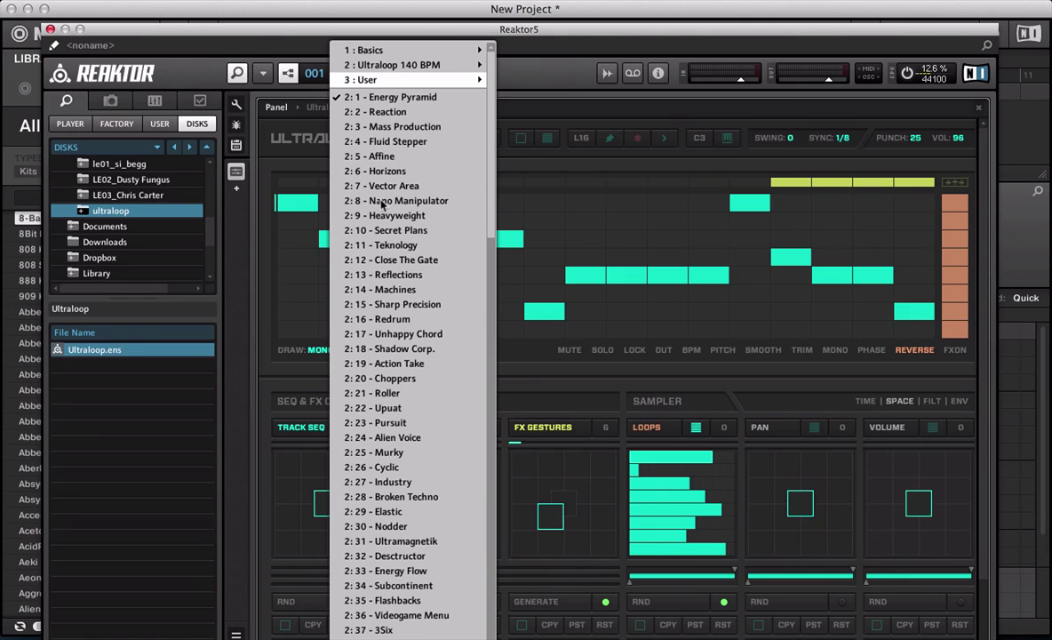
left_click(385, 141)
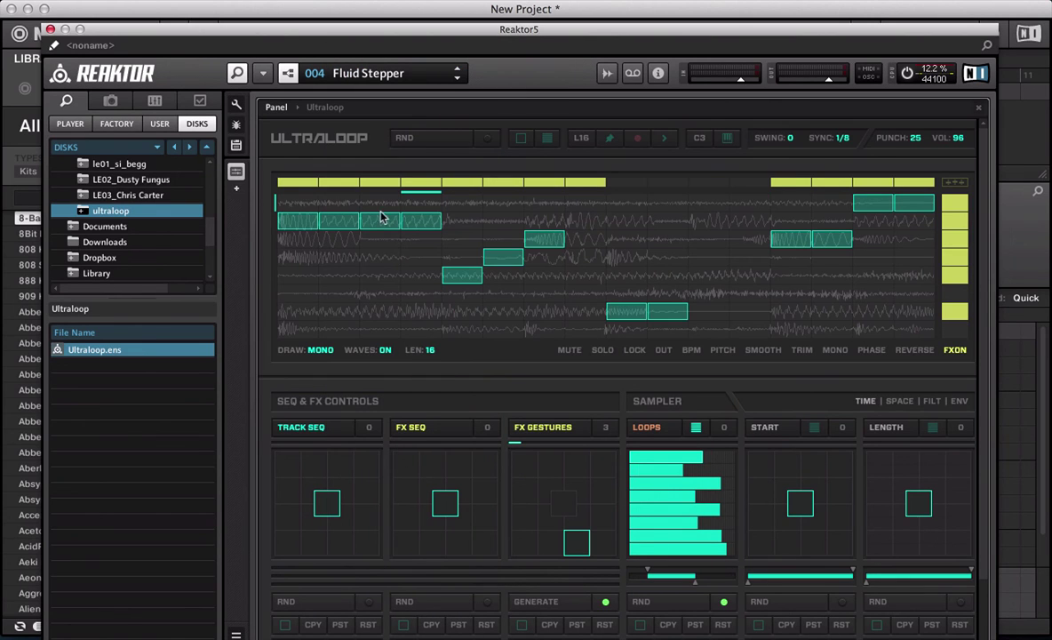
left_click(384, 350)
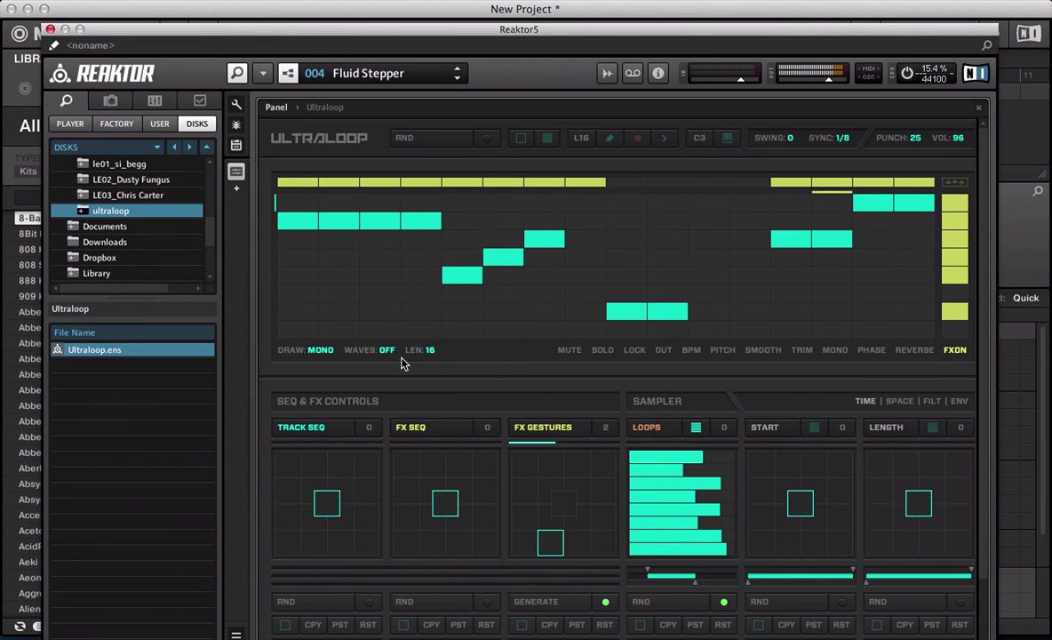
Step through scenes 2, 3, 4 and 5 in the SCENES row, ending on scene 6.
scroll(980, 400, "down", 4)
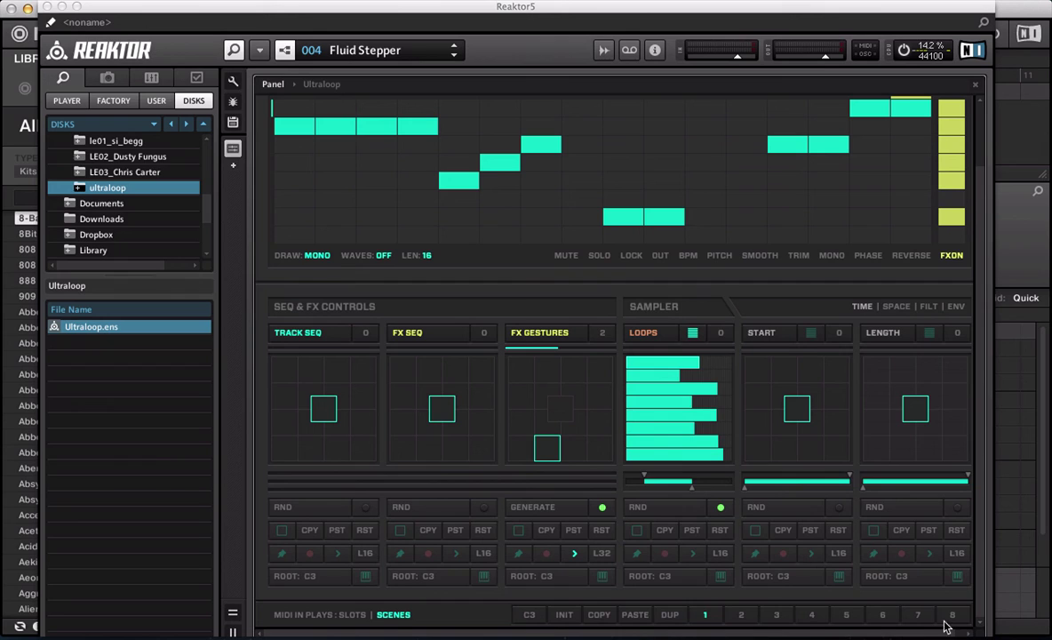
left_click(742, 614)
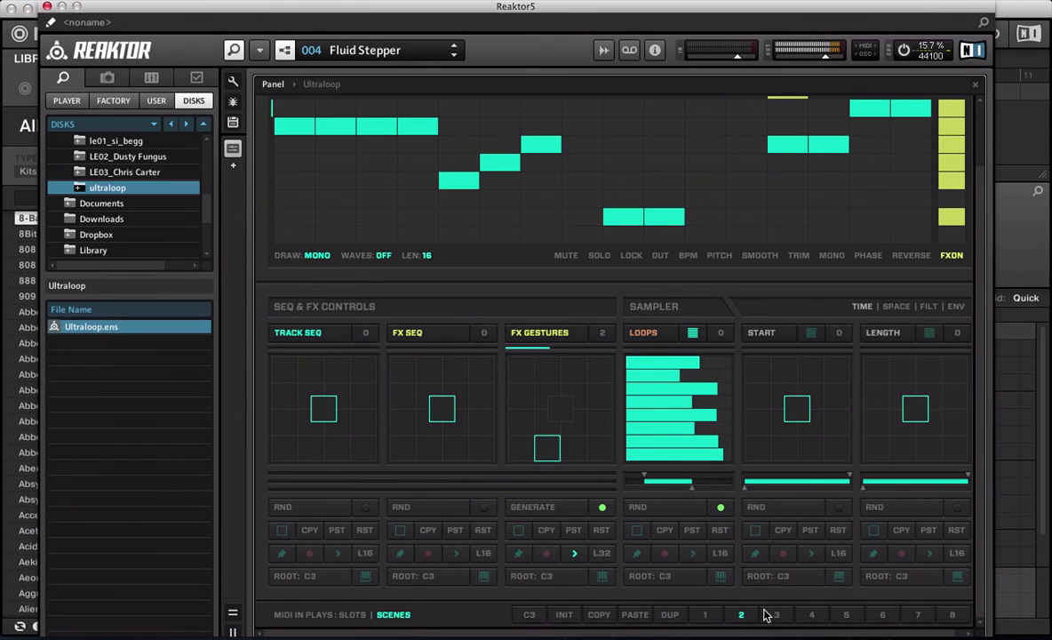
left_click(776, 615)
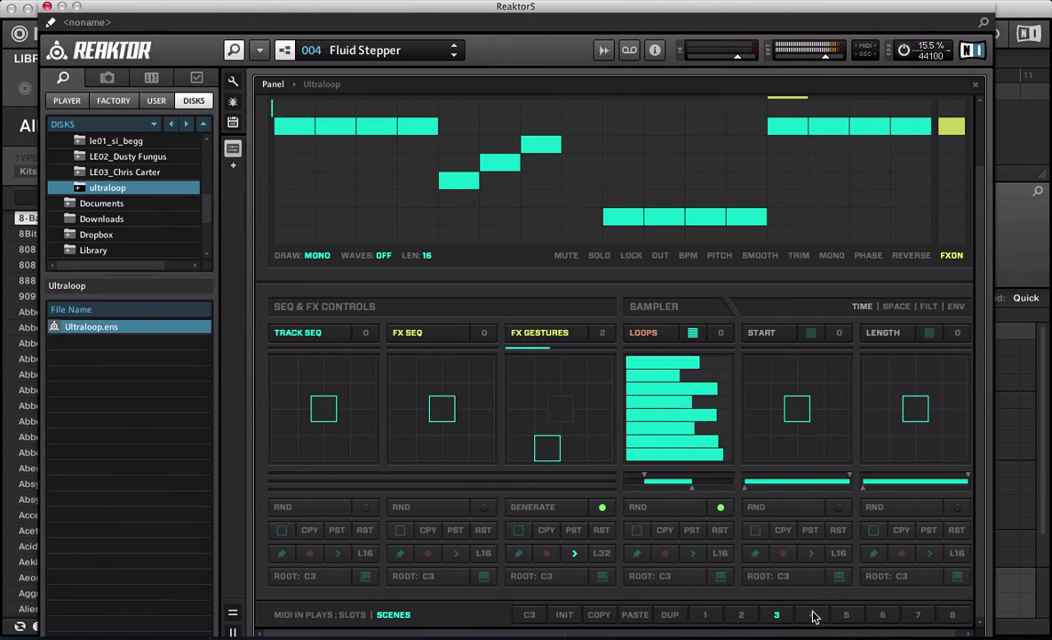
left_click(812, 614)
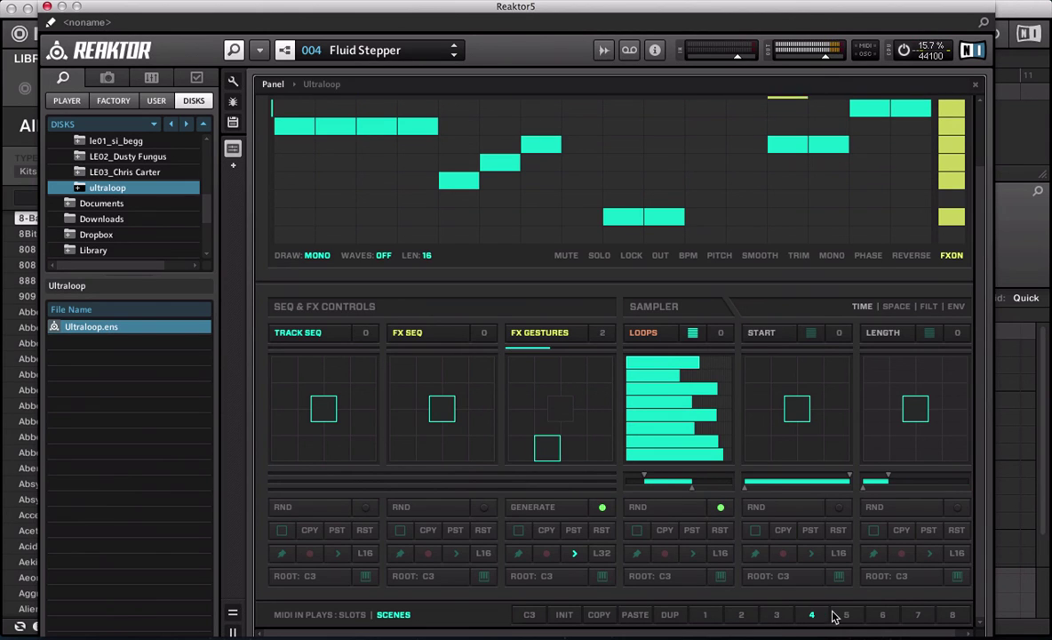
left_click(842, 614)
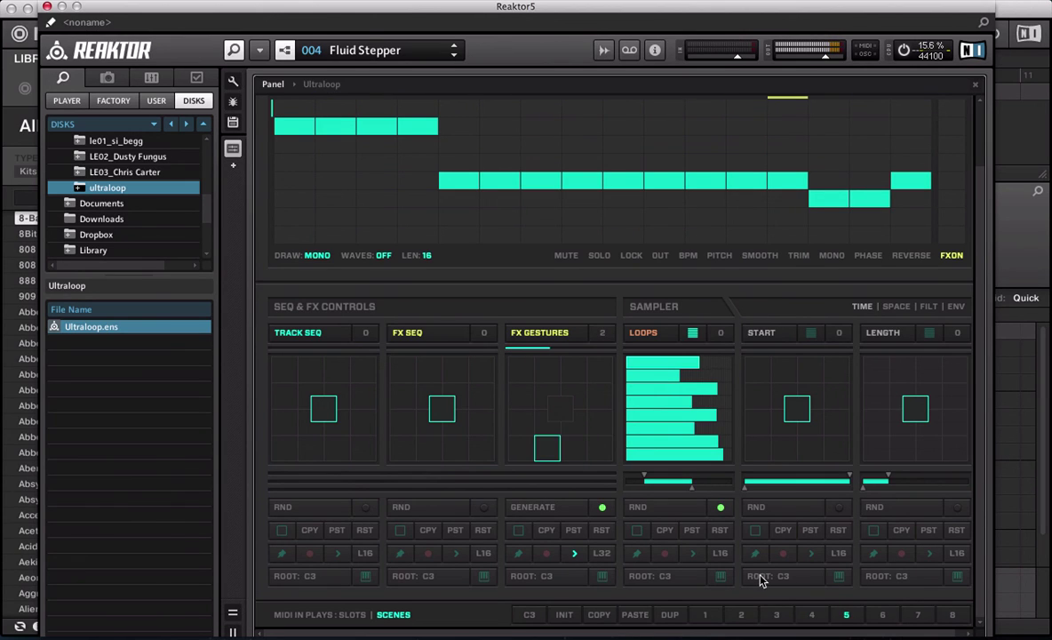
left_click(880, 615)
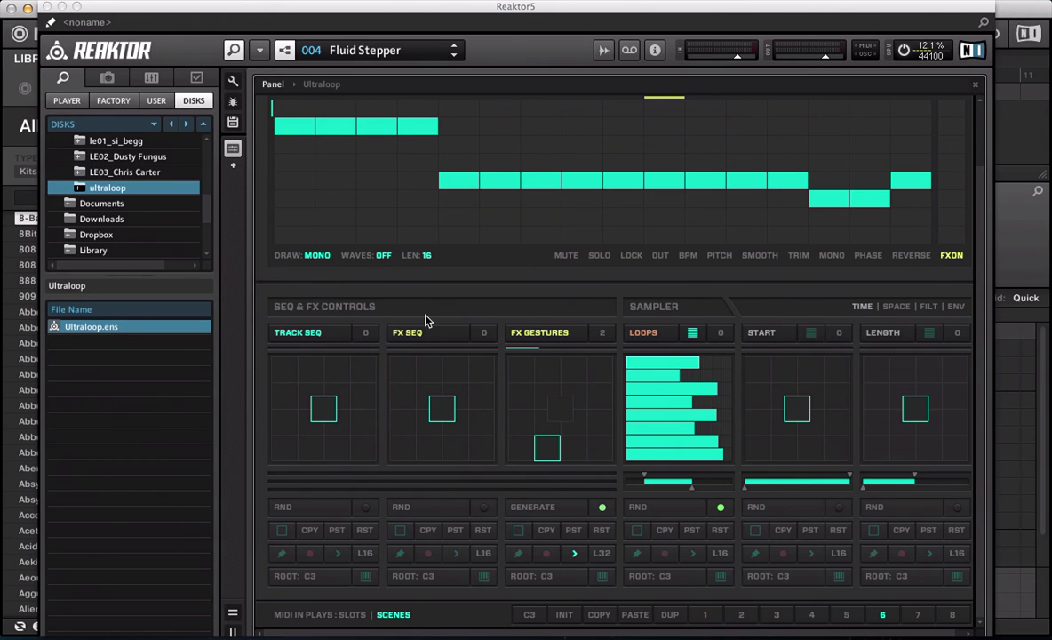
Return to scene 1 and turn on RND for the FX, start and length lanes.
scroll(397, 297, "up", 3)
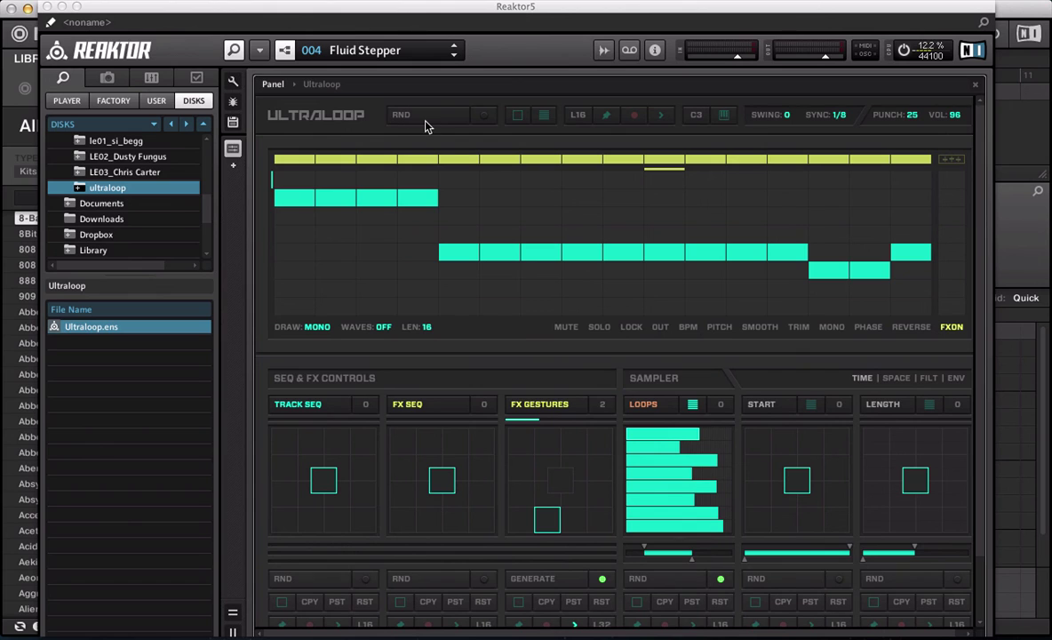
scroll(983, 419, "down", 3)
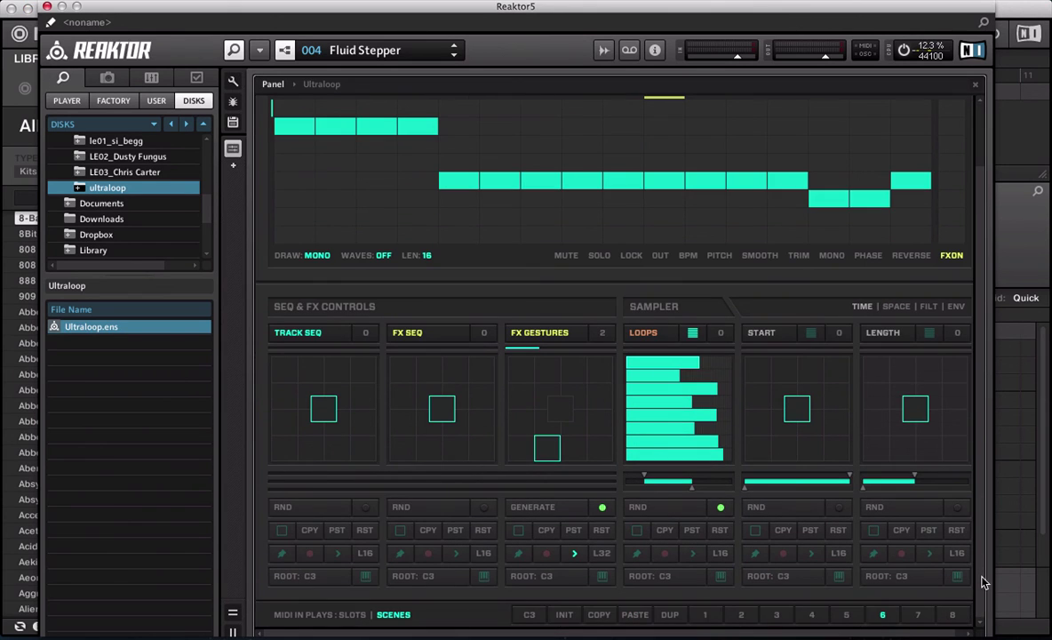
left_click(703, 617)
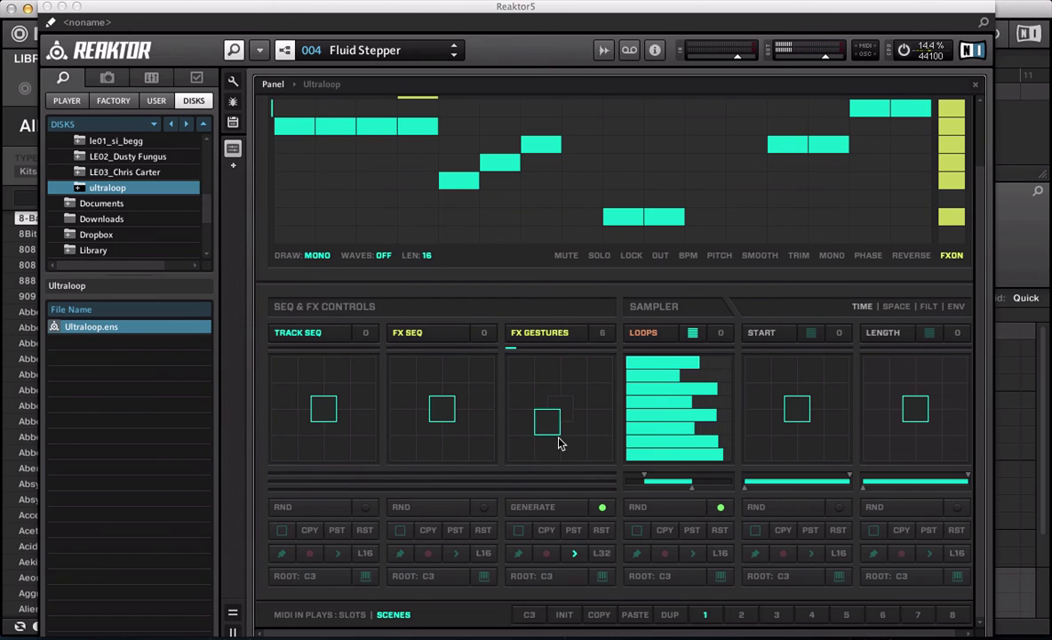
scroll(559, 439, "up", 1)
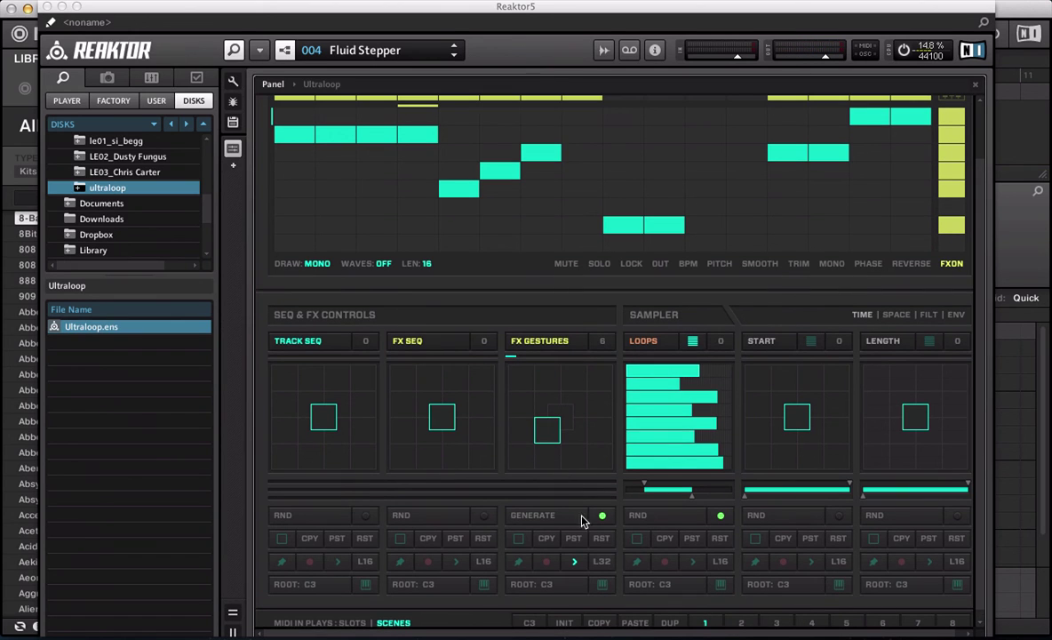
left_click(484, 521)
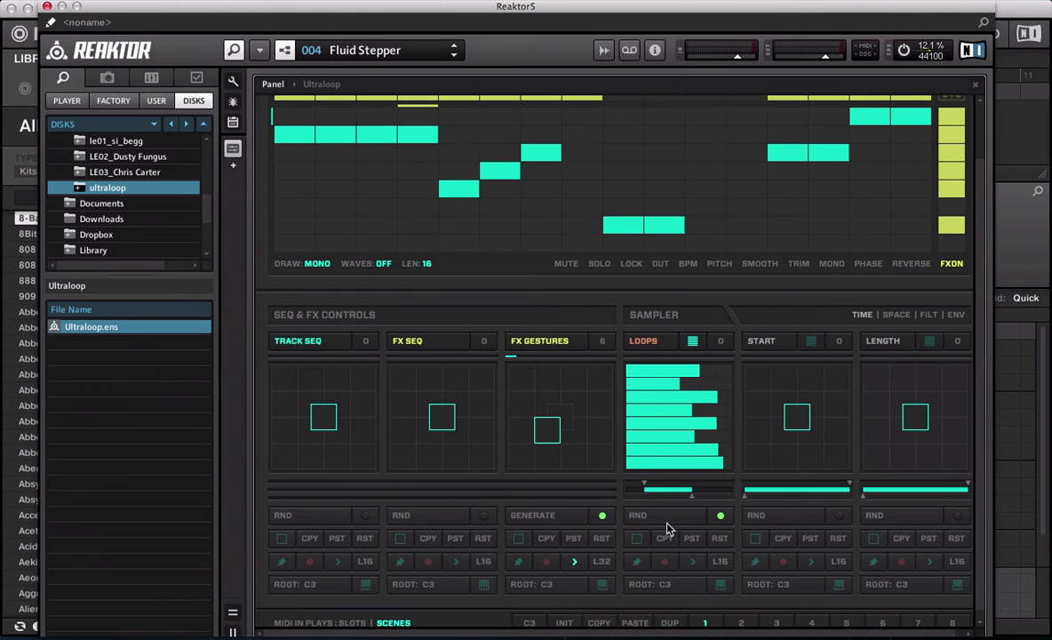
left_click(838, 520)
left_click(957, 523)
Randomize the pattern, clear all RND toggles, then enable GENERATE and Loops, Start, Length RND.
scroll(685, 451, "up", 3)
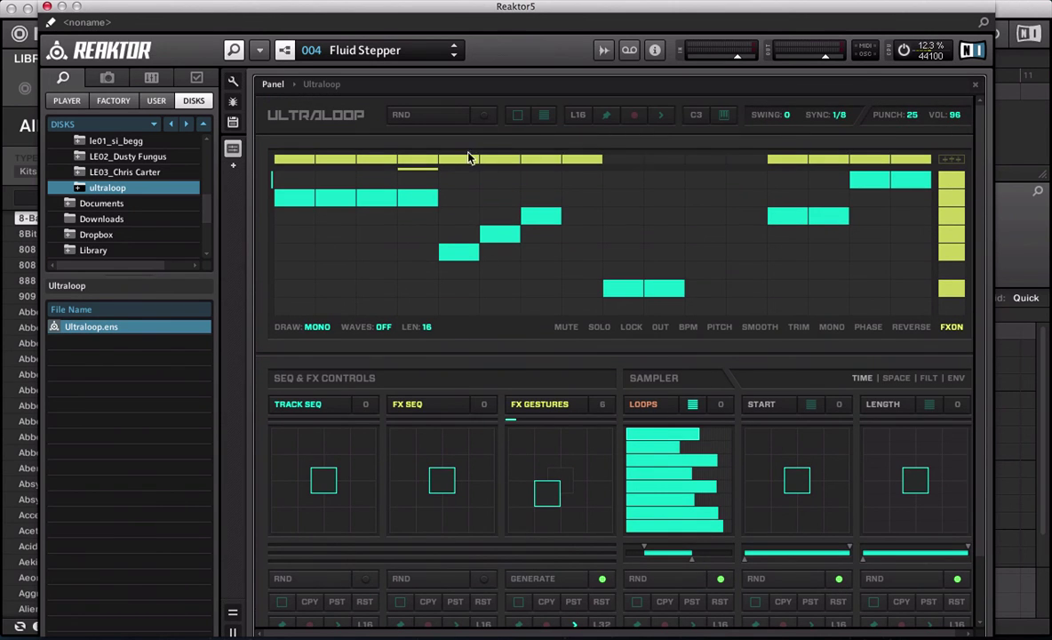
left_click(430, 117)
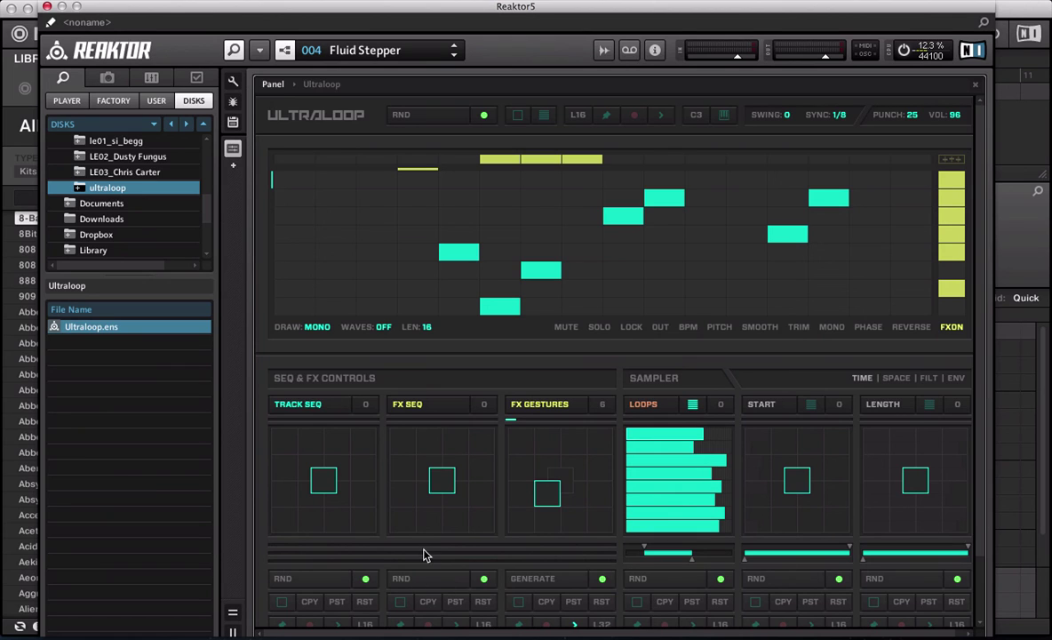
left_click(484, 116)
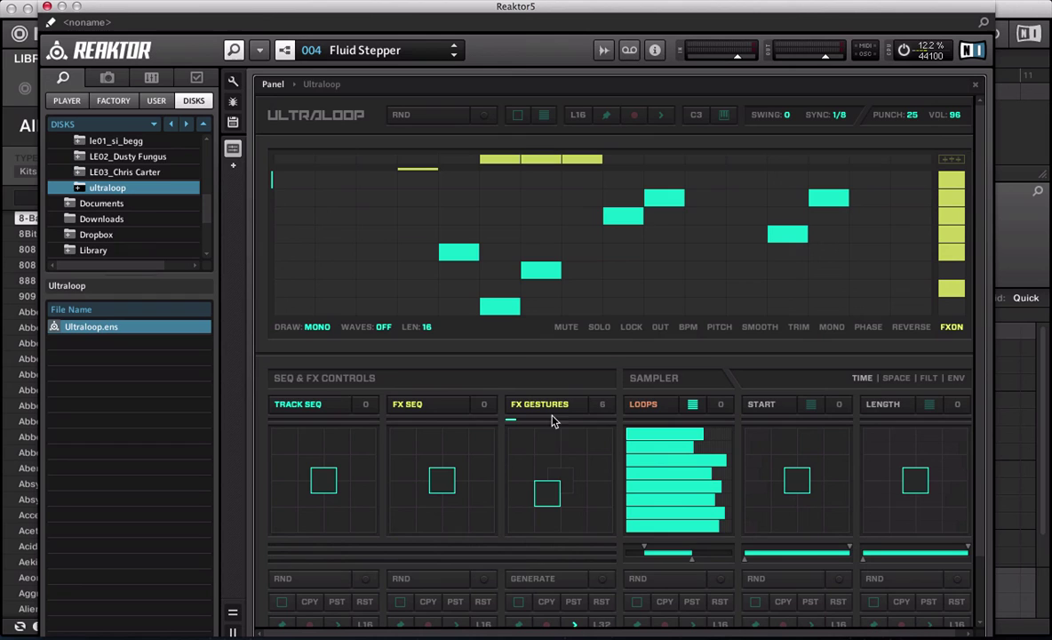
left_click(602, 579)
left_click(720, 579)
left_click(838, 580)
left_click(956, 579)
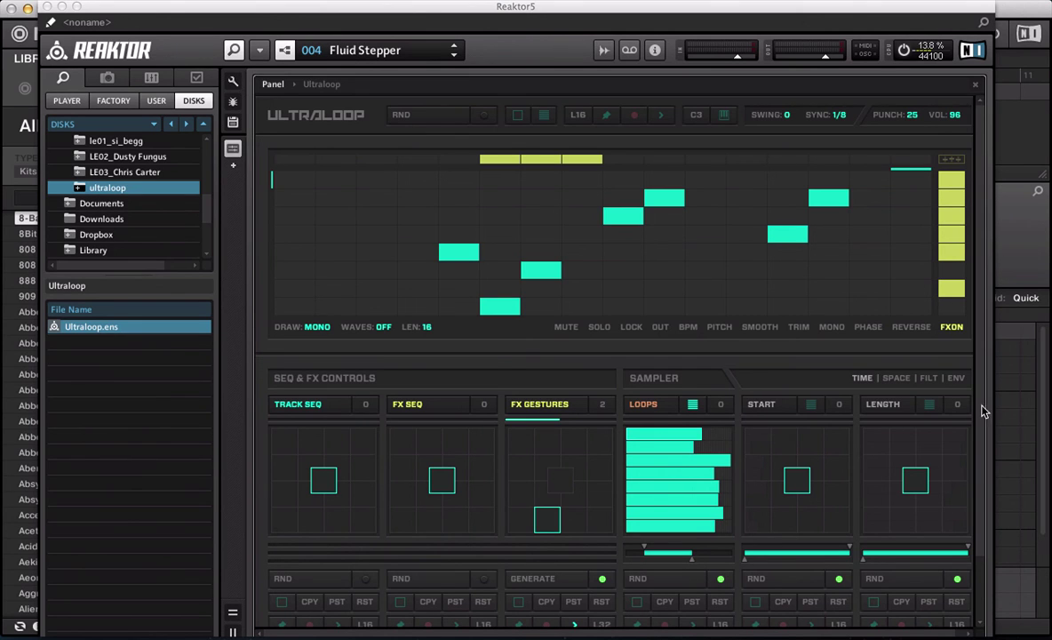
Load the 016 Redrum snapshot in Ultraloop.
scroll(912, 381, "down", 3)
left_click(407, 55)
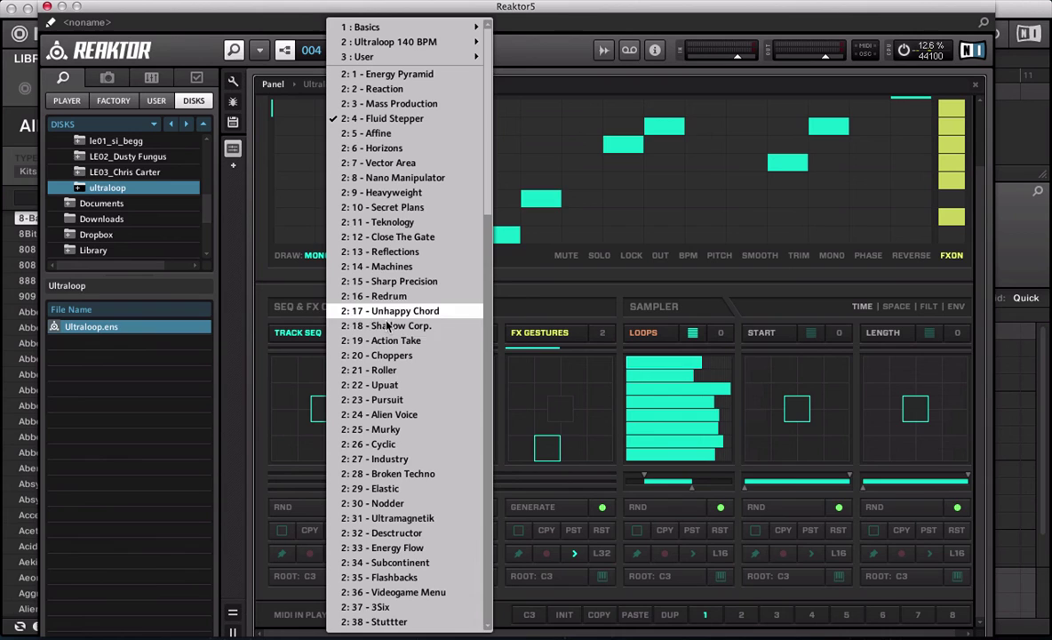
left_click(355, 281)
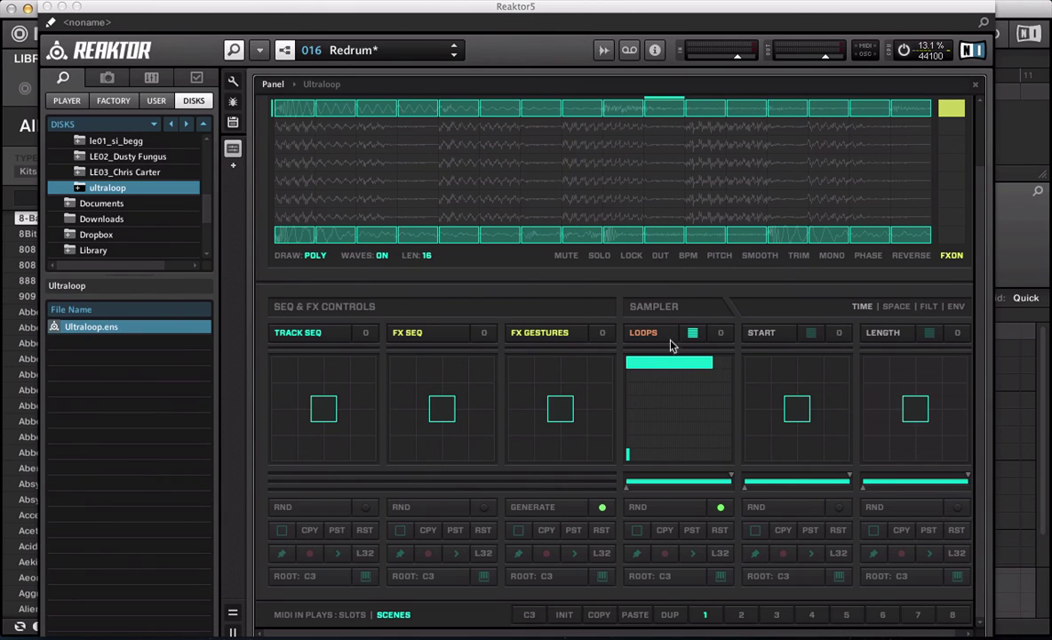
Draw and resize a staircase of loop bars in the Loops lane.
left_click_drag(651, 391, 681, 398)
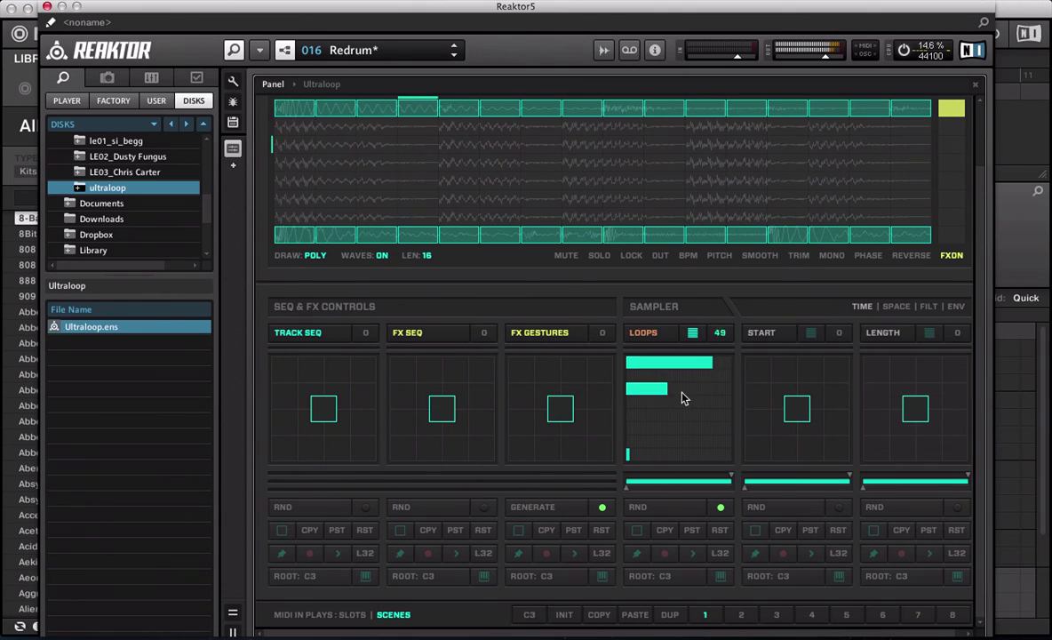
left_click(707, 415)
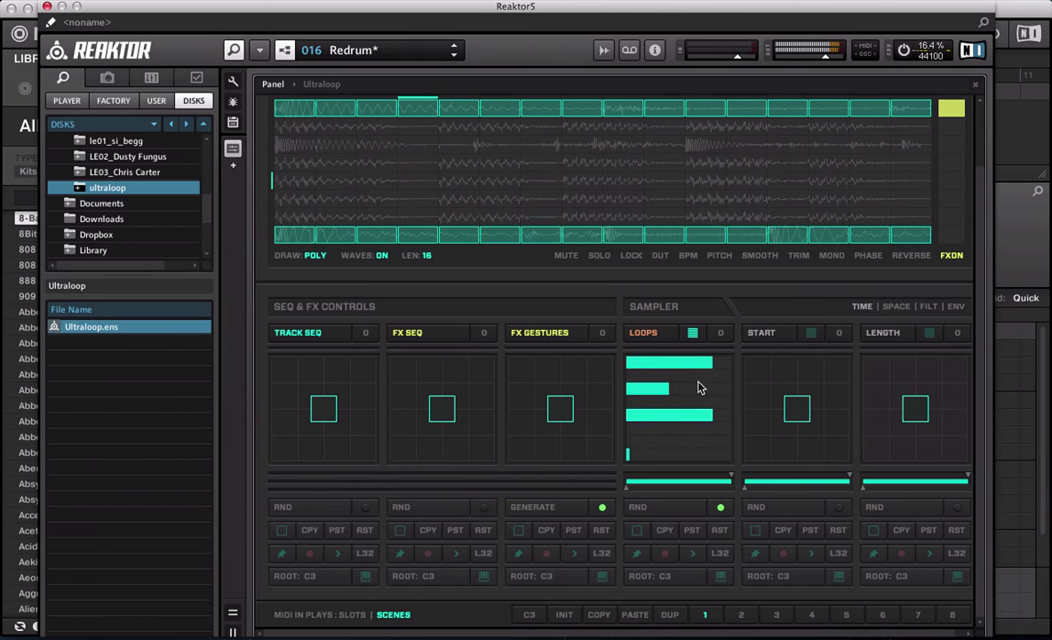
left_click_drag(692, 370, 631, 369)
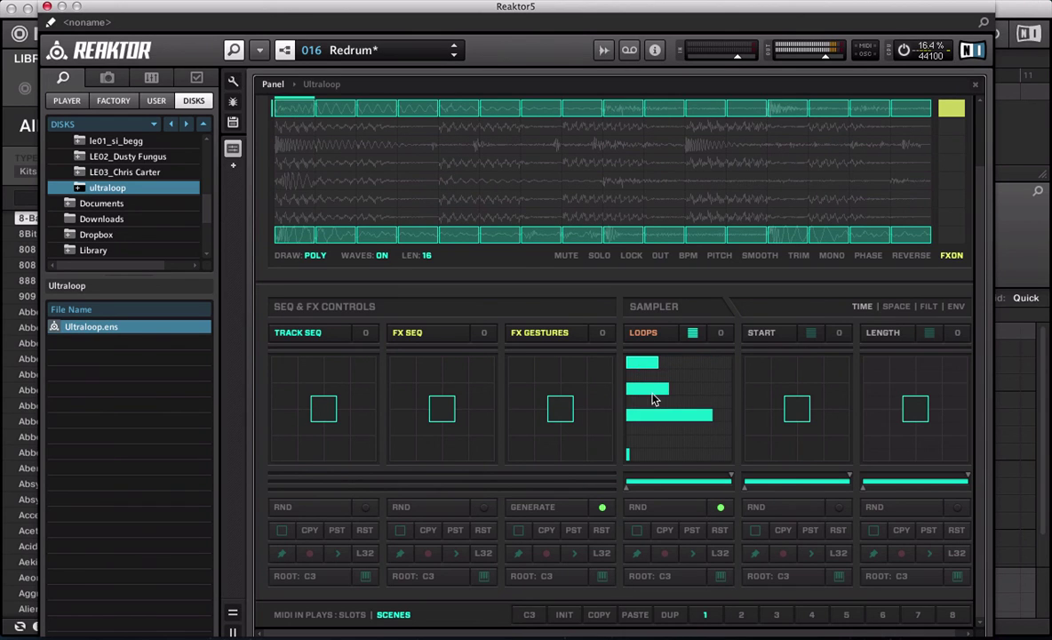
left_click(689, 402)
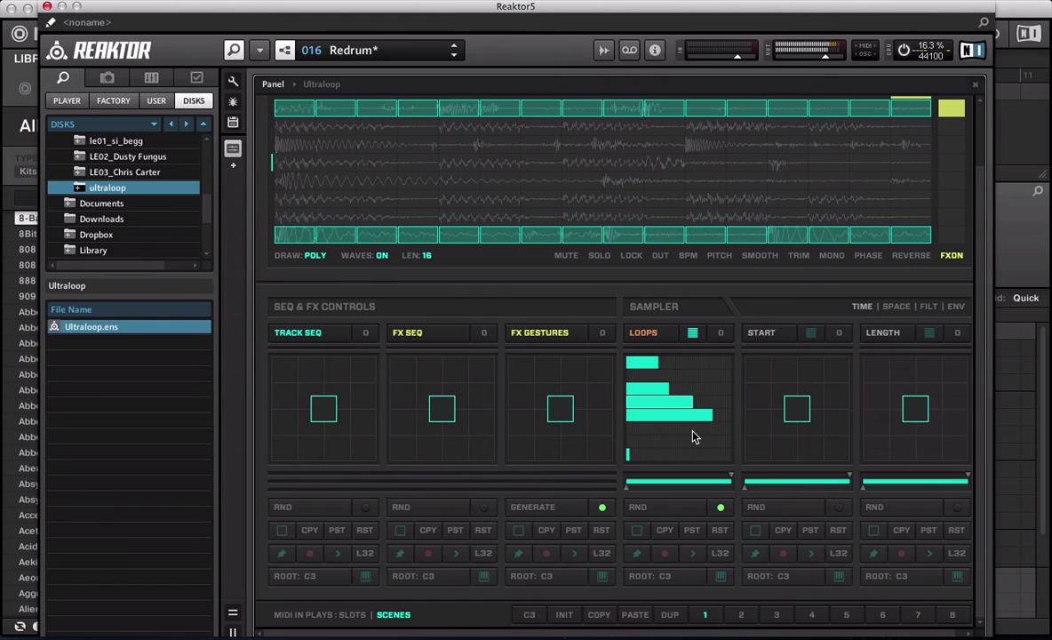
mouse_move(671, 436)
left_mouse_down()
mouse_move(699, 448)
mouse_move(666, 441)
left_mouse_up()
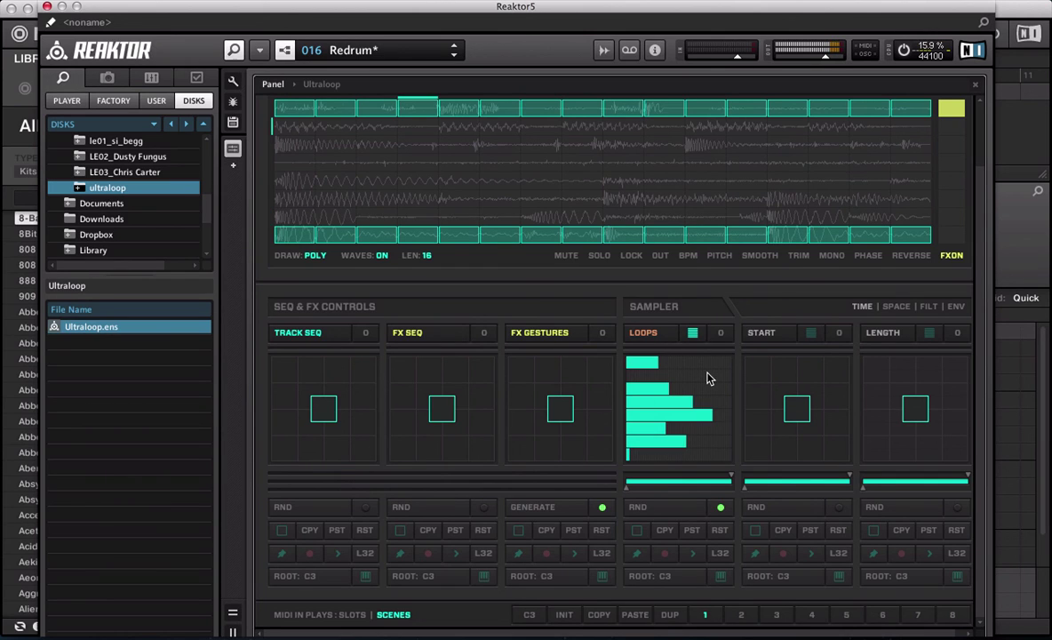
left_click(677, 375)
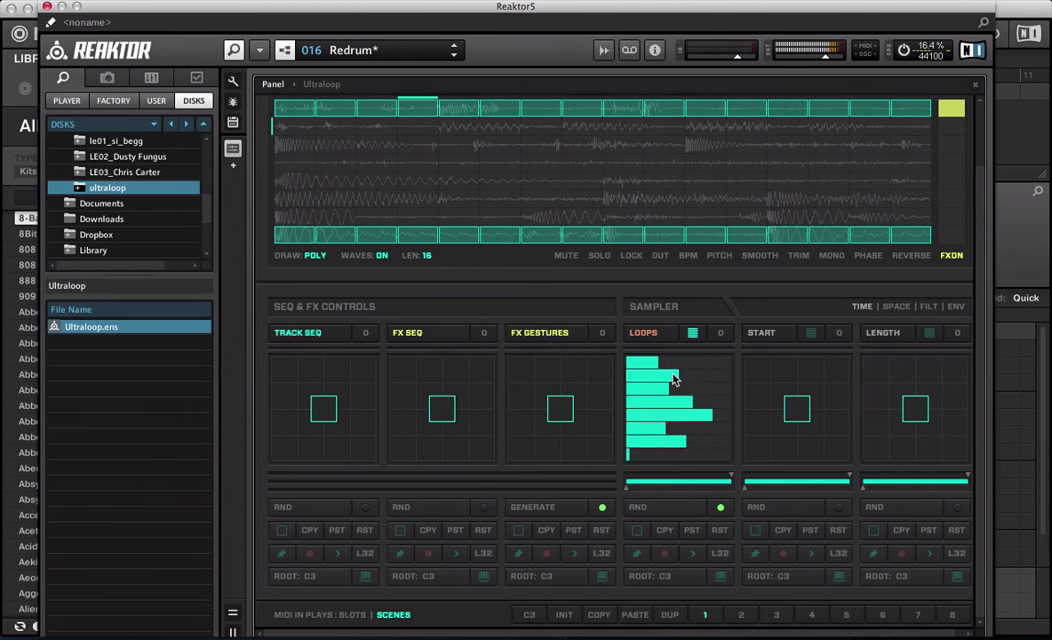
left_click(695, 455)
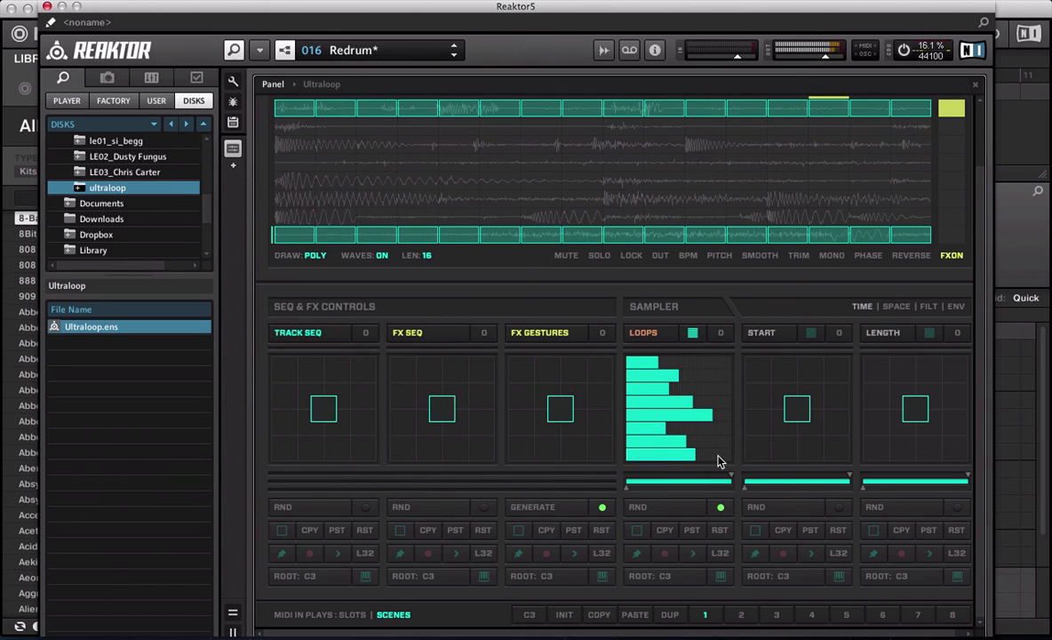
Show LOOPS as an XY pad, enable play, move the loop choice around, and record it.
left_click(691, 333)
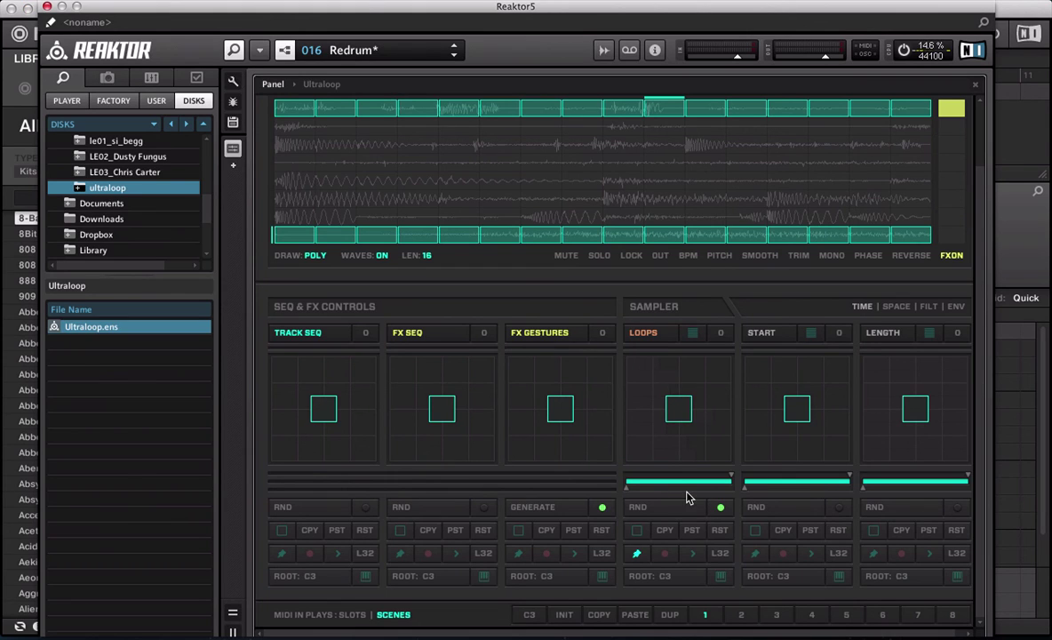
left_click(691, 555)
mouse_move(678, 413)
left_mouse_down()
mouse_move(662, 370)
mouse_move(736, 415)
mouse_move(749, 320)
mouse_move(616, 338)
left_mouse_up()
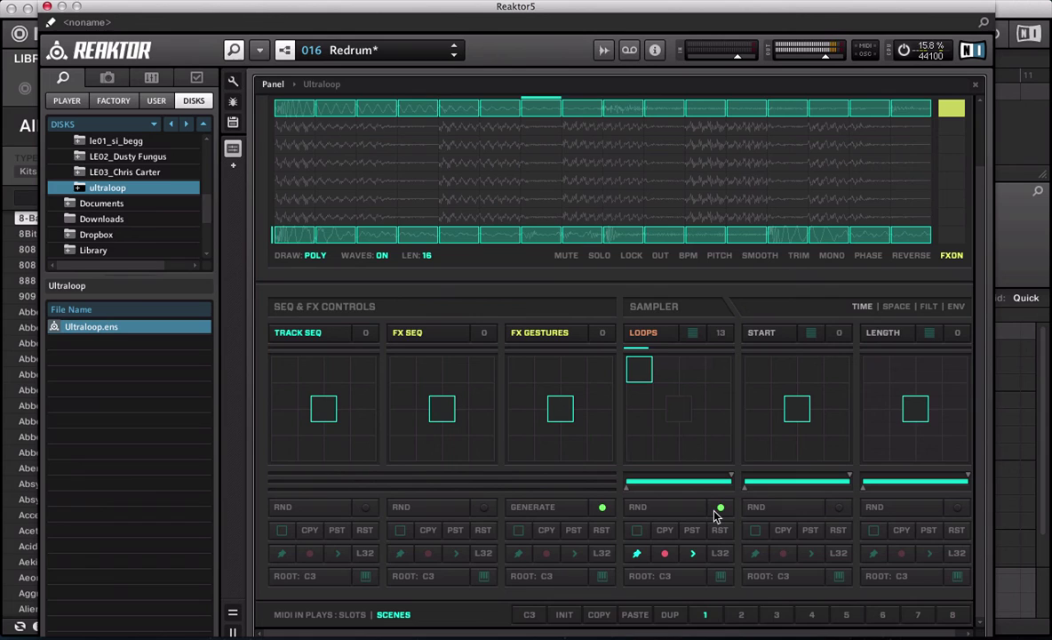
mouse_move(639, 369)
left_mouse_down()
mouse_move(686, 451)
mouse_move(711, 427)
left_mouse_up()
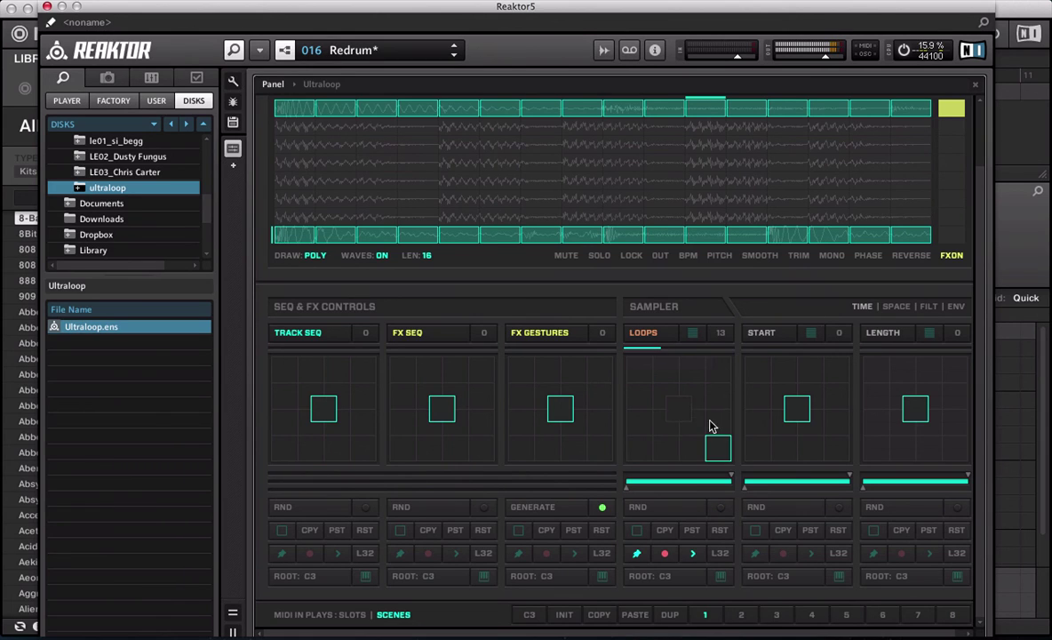
left_click(638, 368)
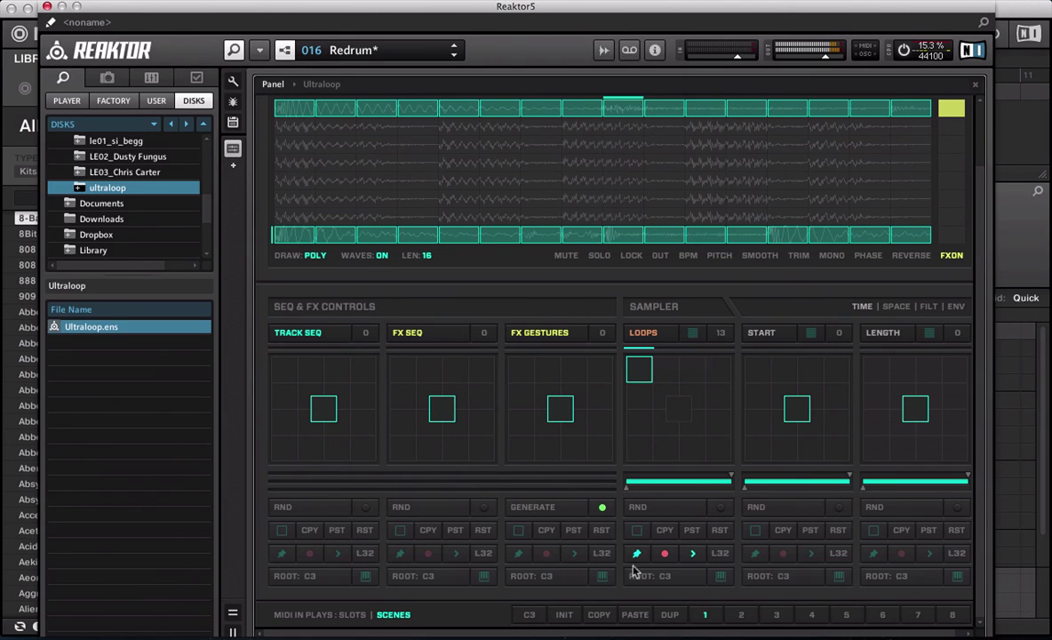
left_click(665, 554)
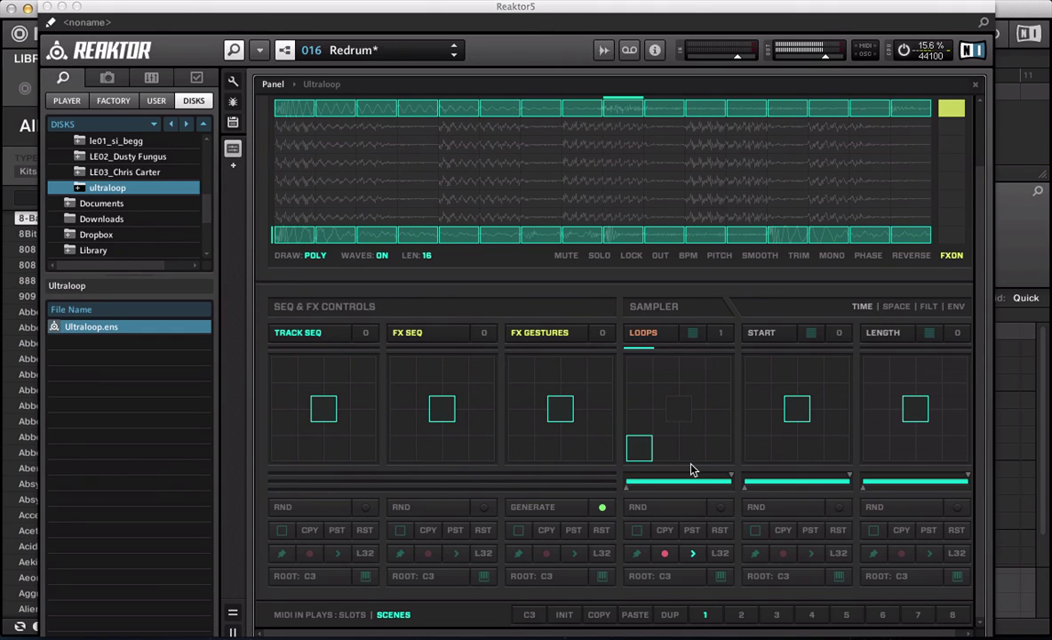
Load the 020 Choppers snapshot, narrow the PAN range under SPACE, and play a pan gesture.
left_click(320, 50)
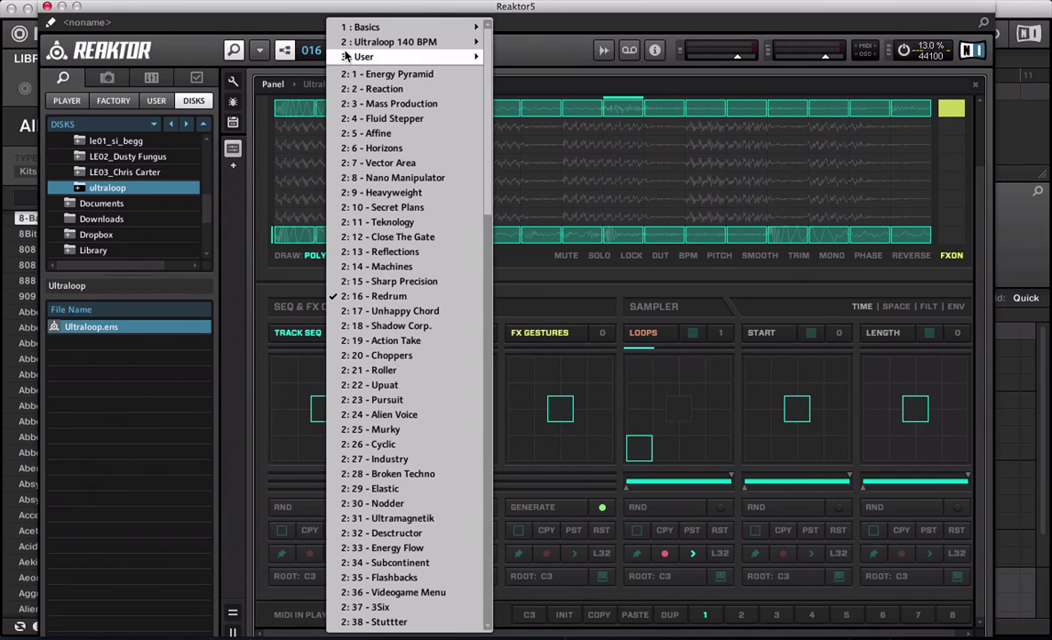
left_click(385, 356)
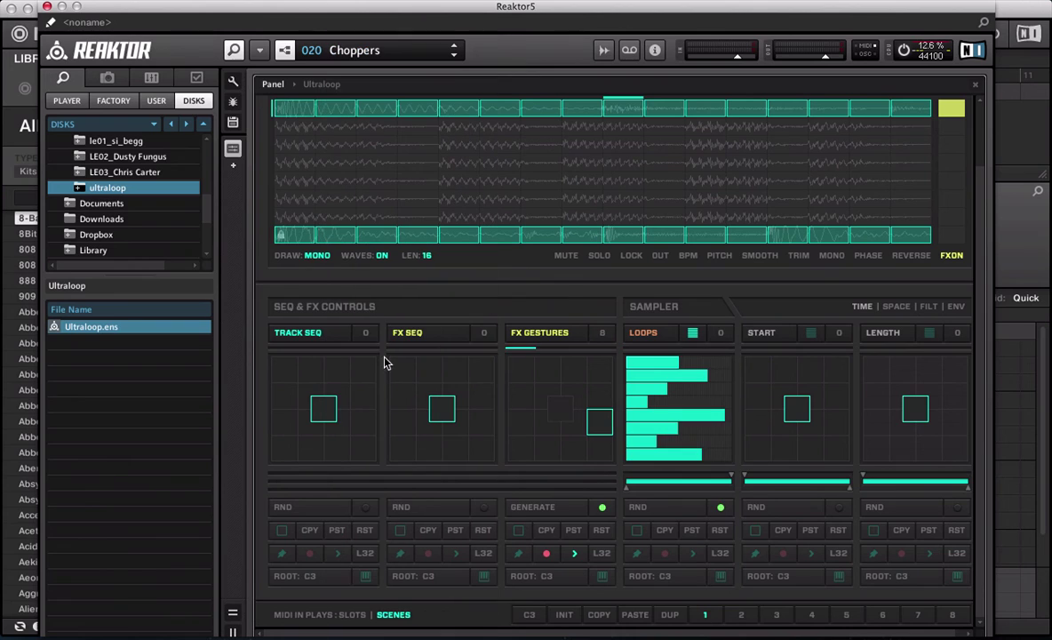
left_click(902, 307)
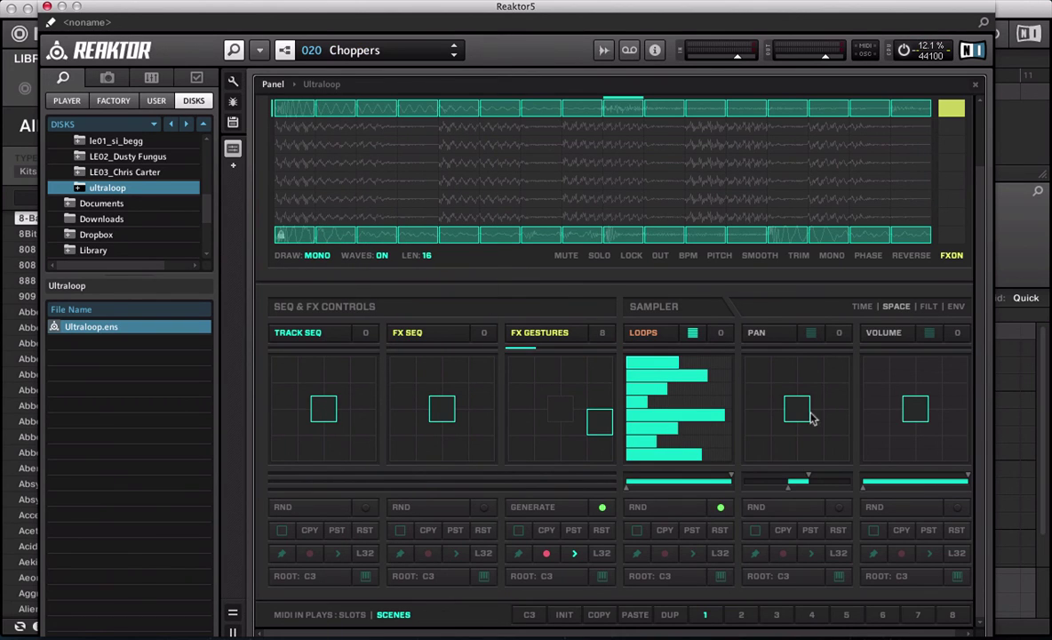
mouse_move(788, 481)
left_mouse_down()
mouse_move(849, 480)
mouse_move(745, 489)
left_mouse_up()
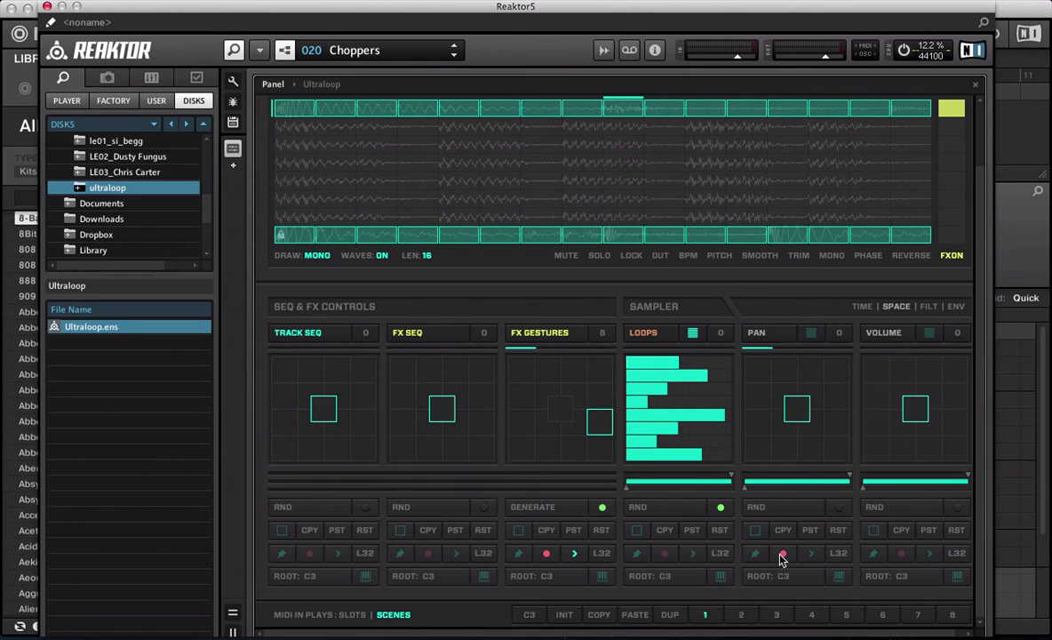
left_click(811, 554)
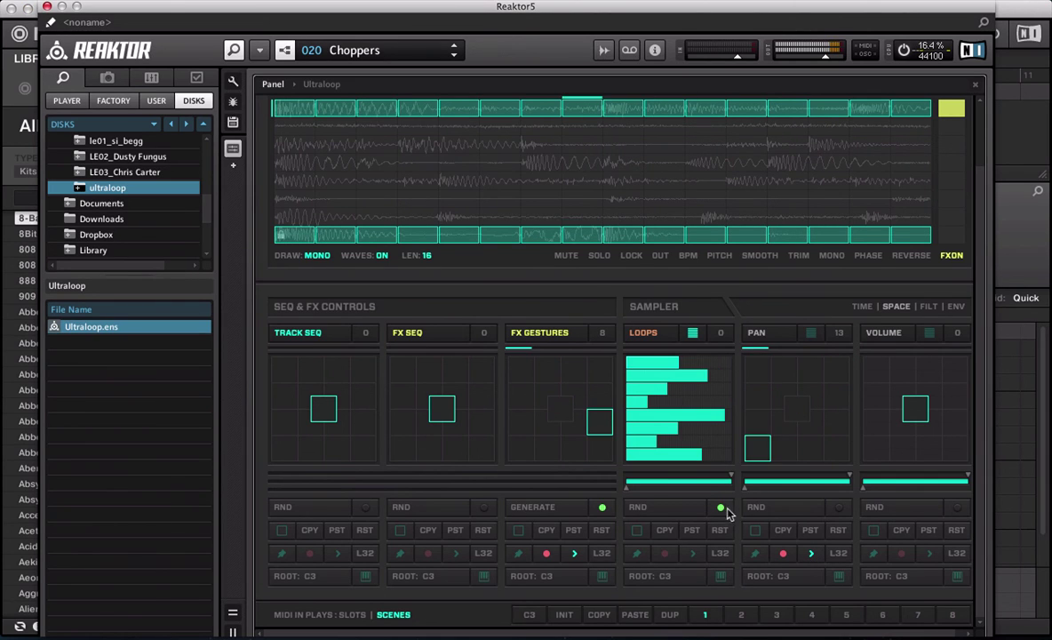
left_click(782, 554)
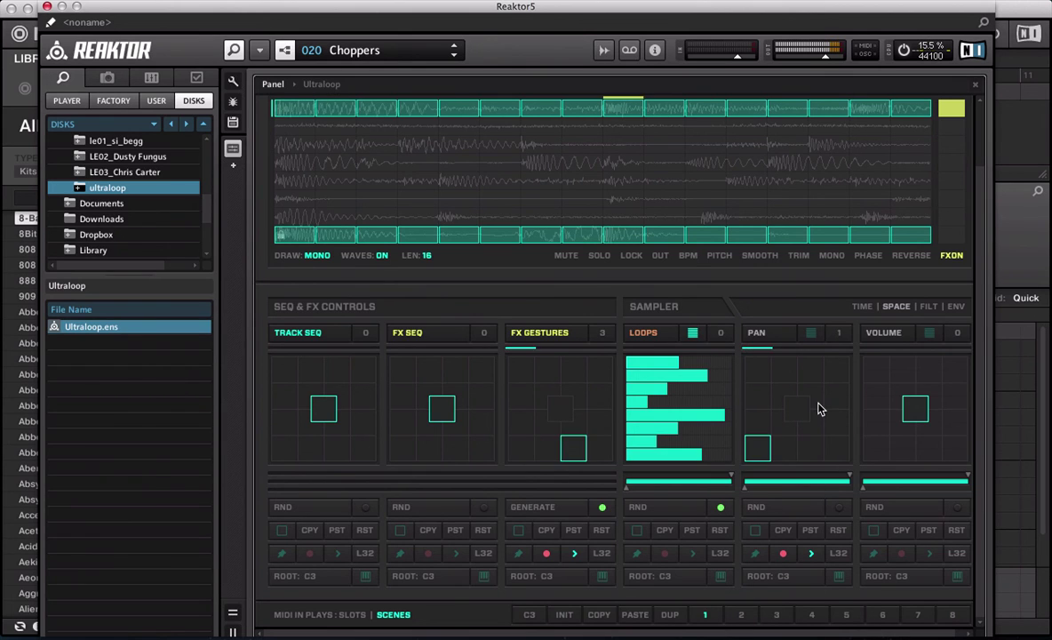
Set FILTER to step mode and draw stepped filter bars, then add a top-row RES step.
left_click(929, 306)
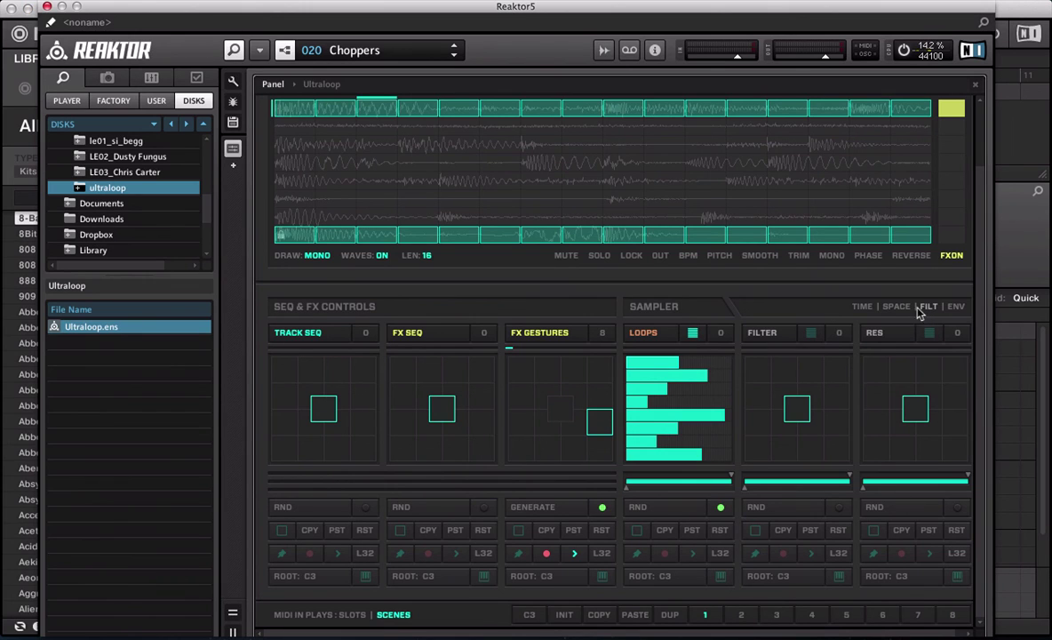
left_click(811, 333)
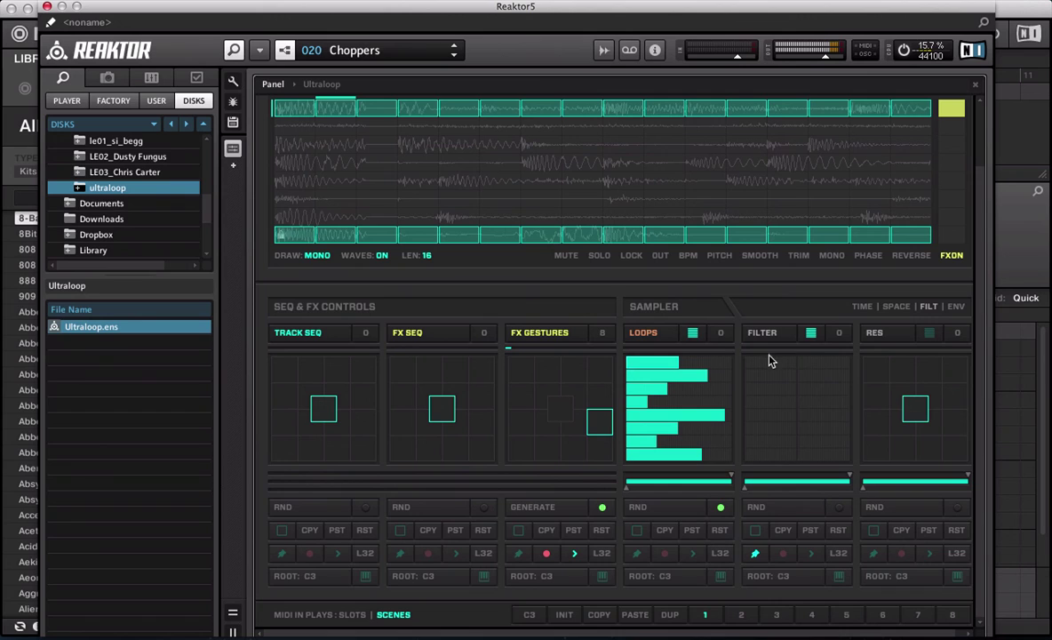
mouse_move(771, 359)
left_mouse_down()
mouse_move(799, 364)
mouse_move(756, 394)
mouse_move(834, 438)
left_mouse_up()
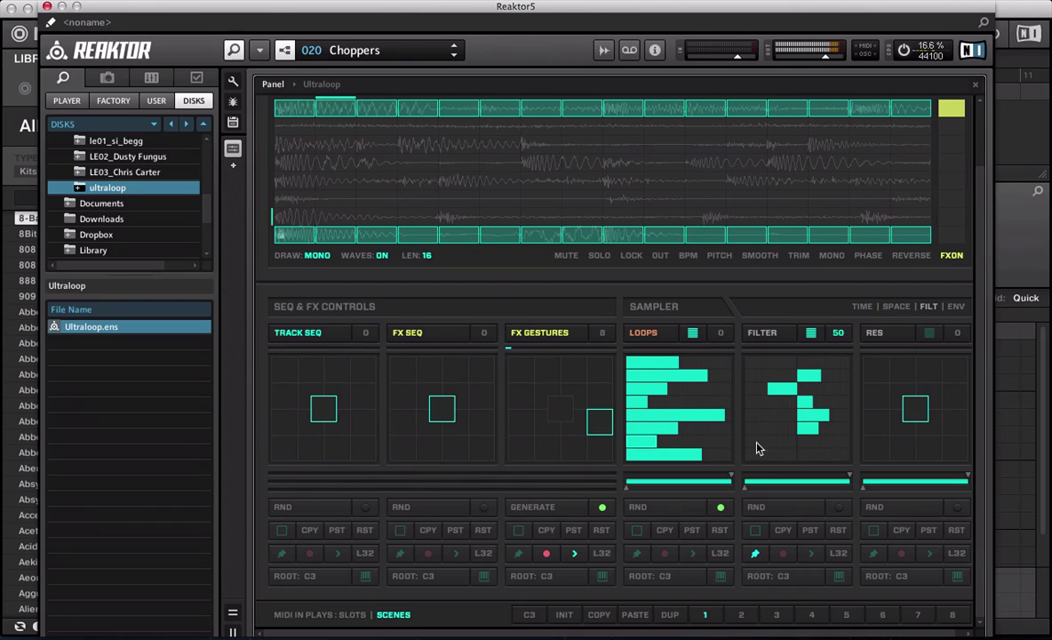
left_click_drag(761, 442, 765, 463)
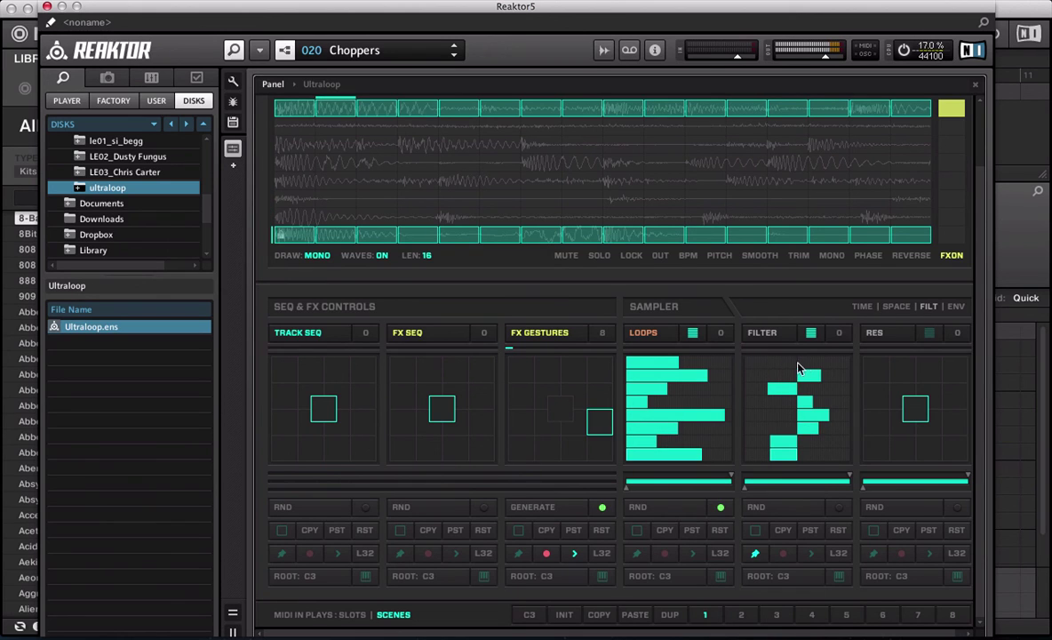
left_click(804, 364)
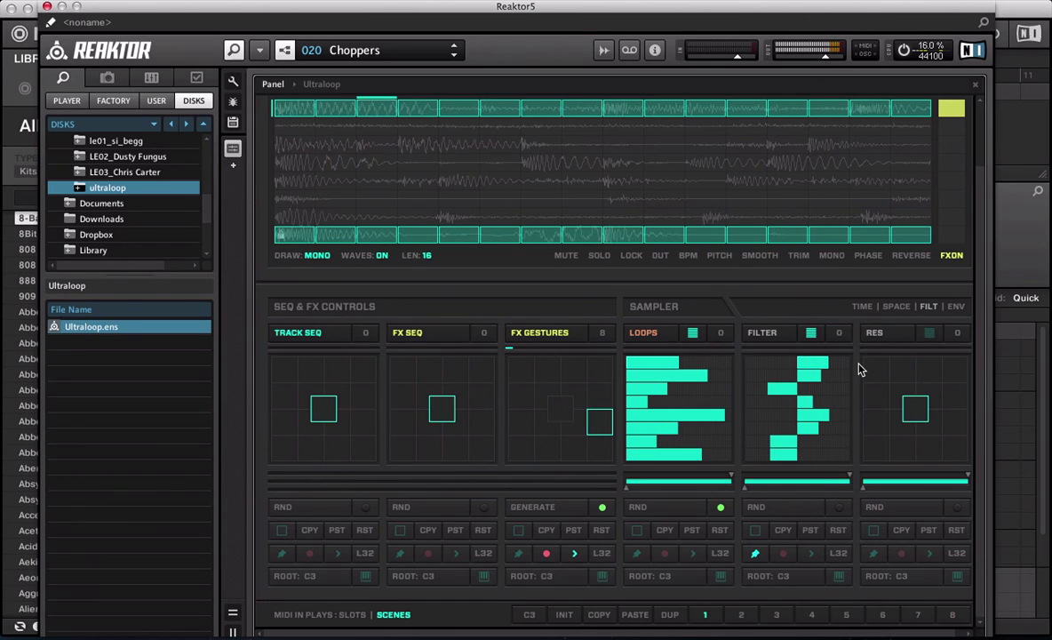
left_click(929, 335)
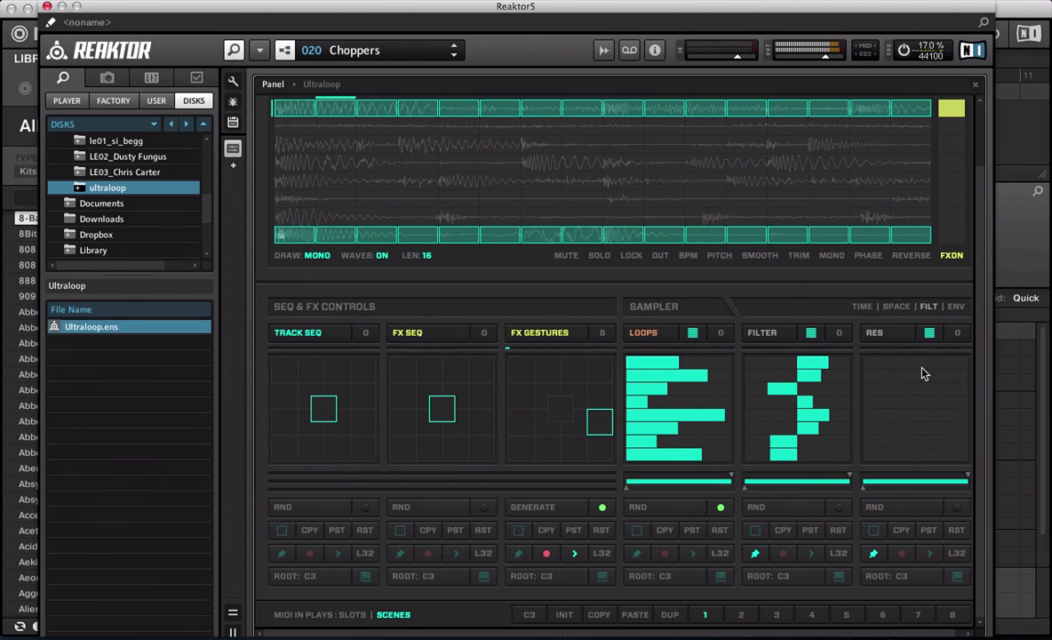
left_click(939, 362)
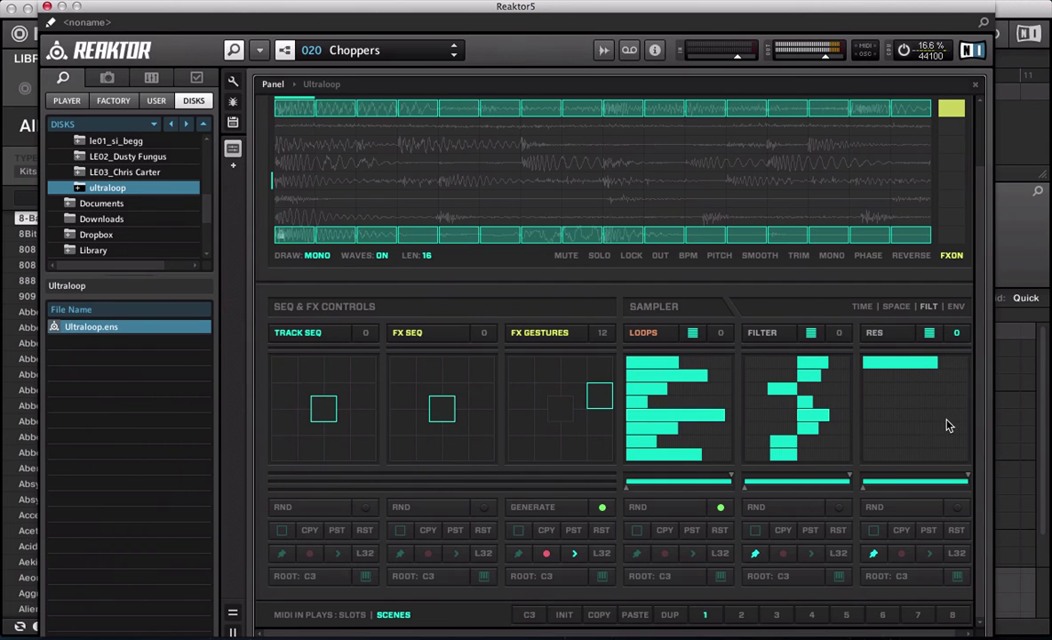
Add two more resonance steps, return FILTER to its XY pad, and record a filter sweep.
left_click(918, 414)
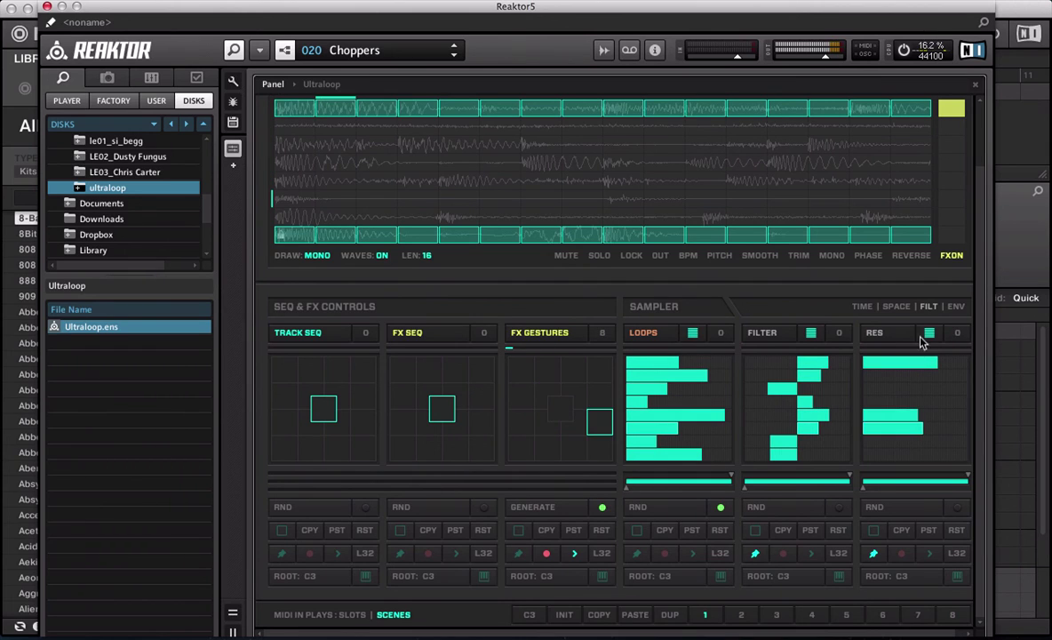
left_click(811, 333)
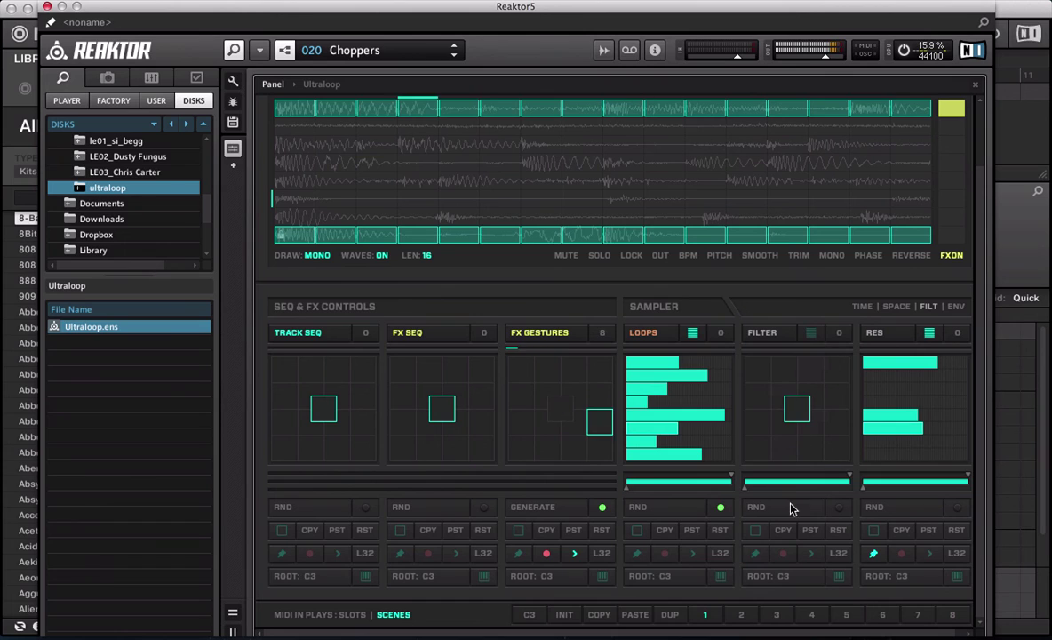
left_click(783, 553)
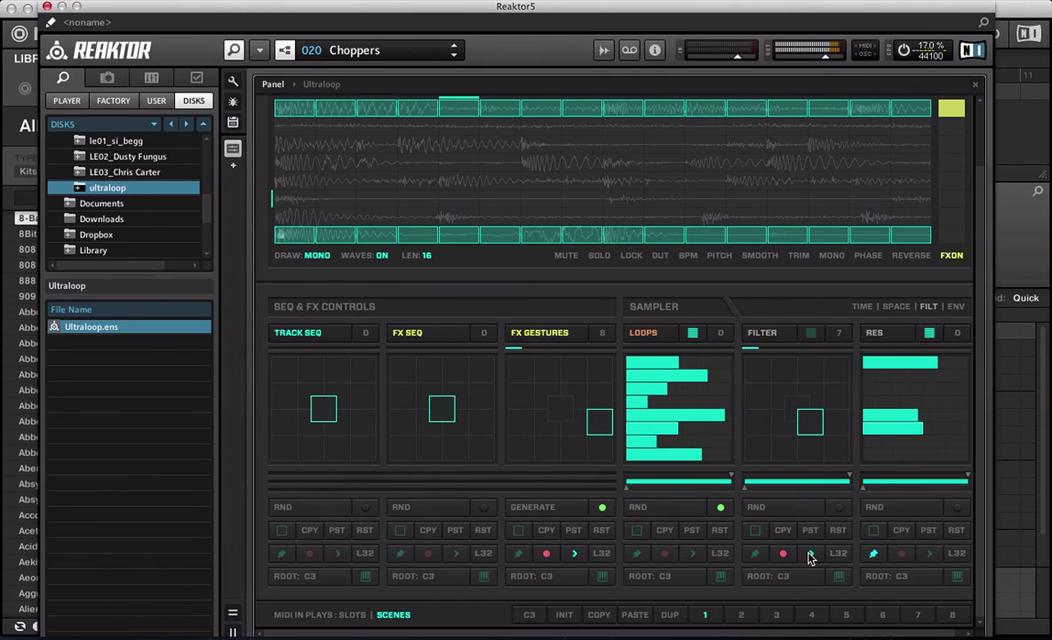
left_click_drag(805, 417, 795, 413)
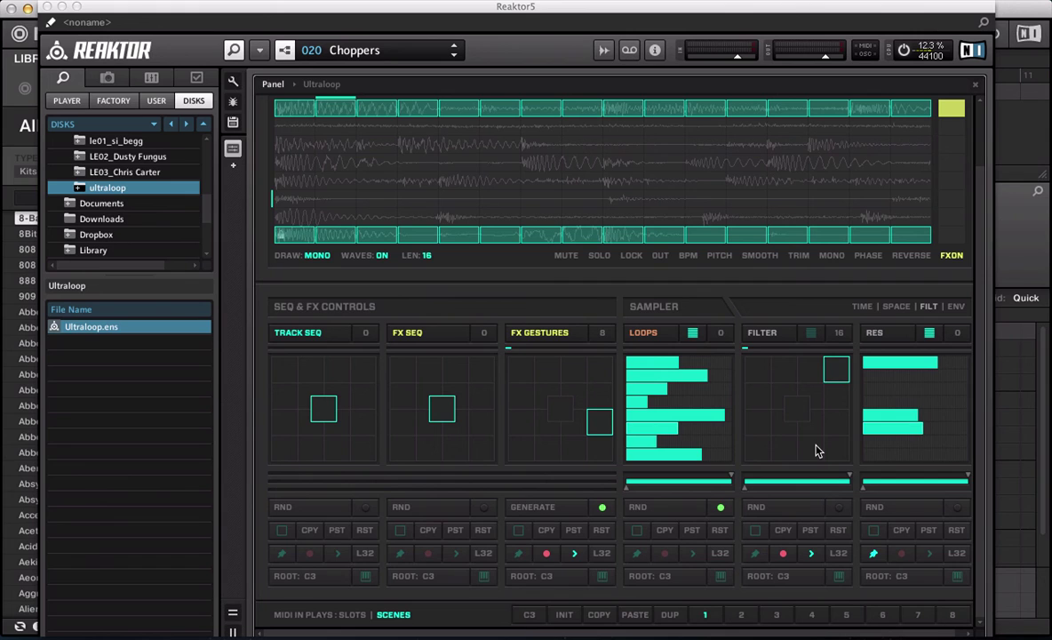
Open the Sample Map, scroll through the embedded samples, and select them all.
left_click(604, 51)
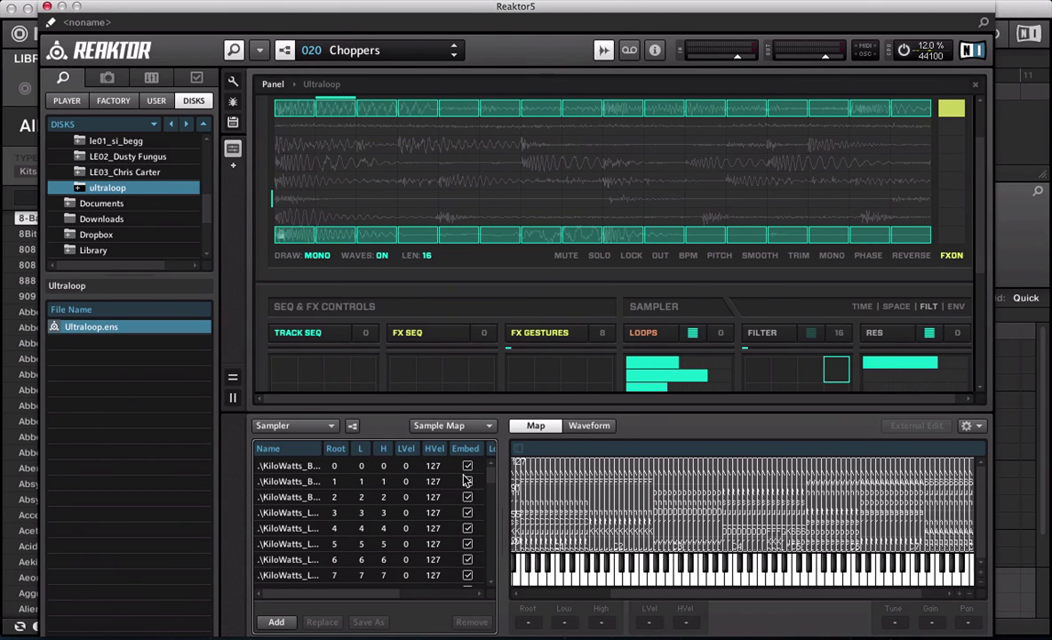
scroll(492, 498, "down", 20)
scroll(491, 538, "down", 15)
scroll(490, 551, "up", 10)
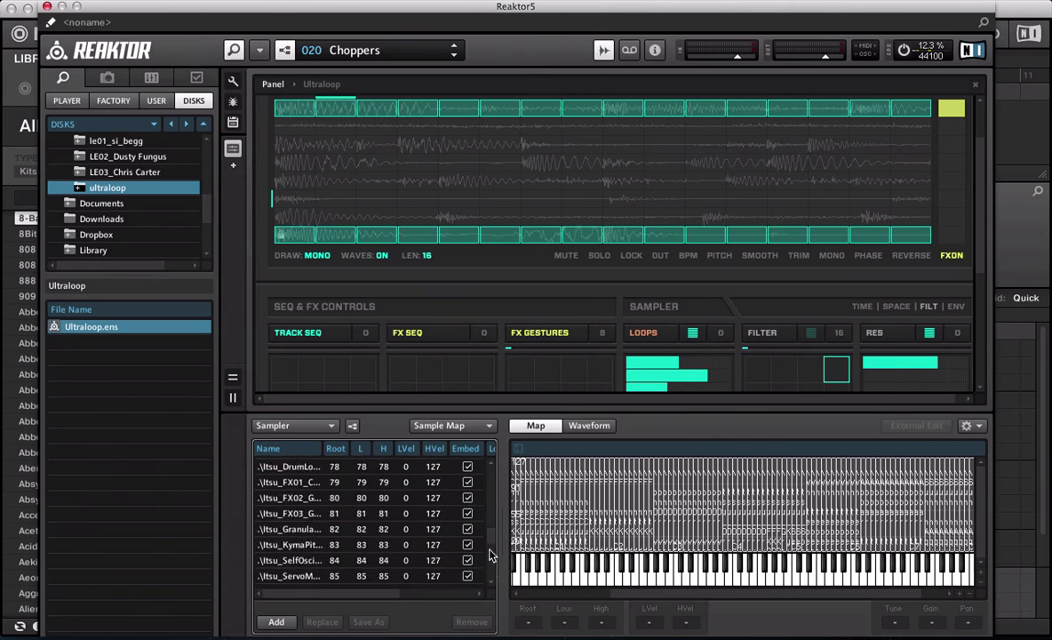
left_click_drag(490, 550, 489, 470)
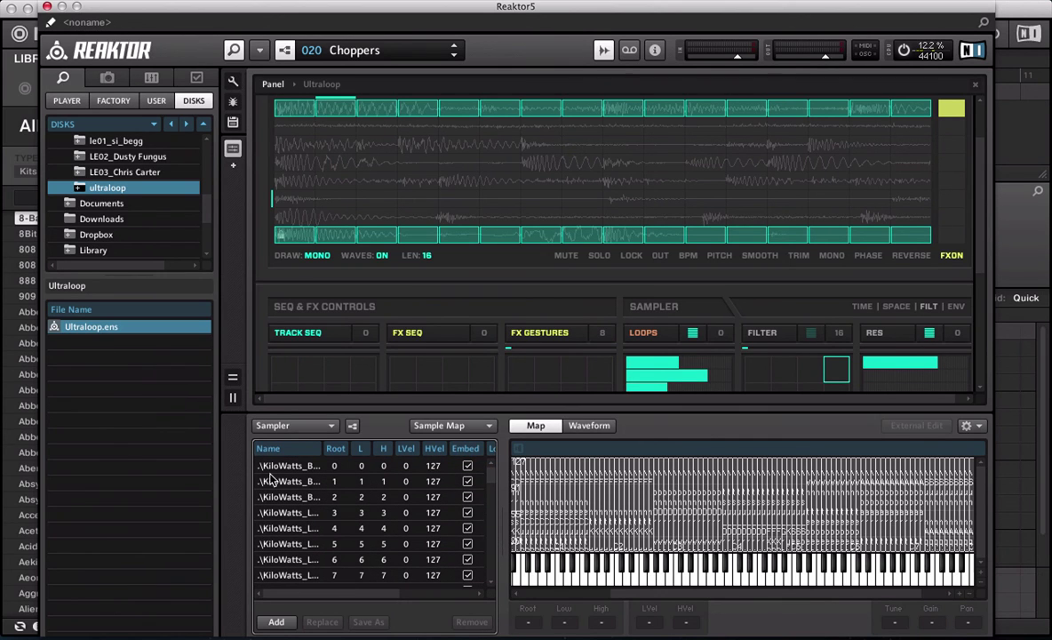
key("ctrl+a")
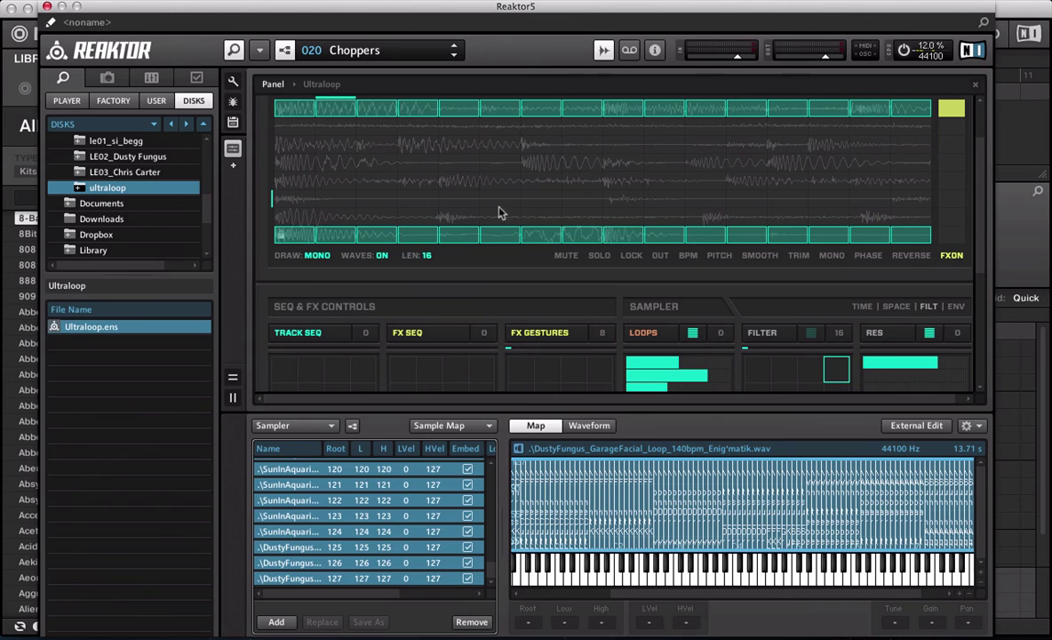
Close the Sample Map and load the Close The Gate snapshot.
left_click(284, 50)
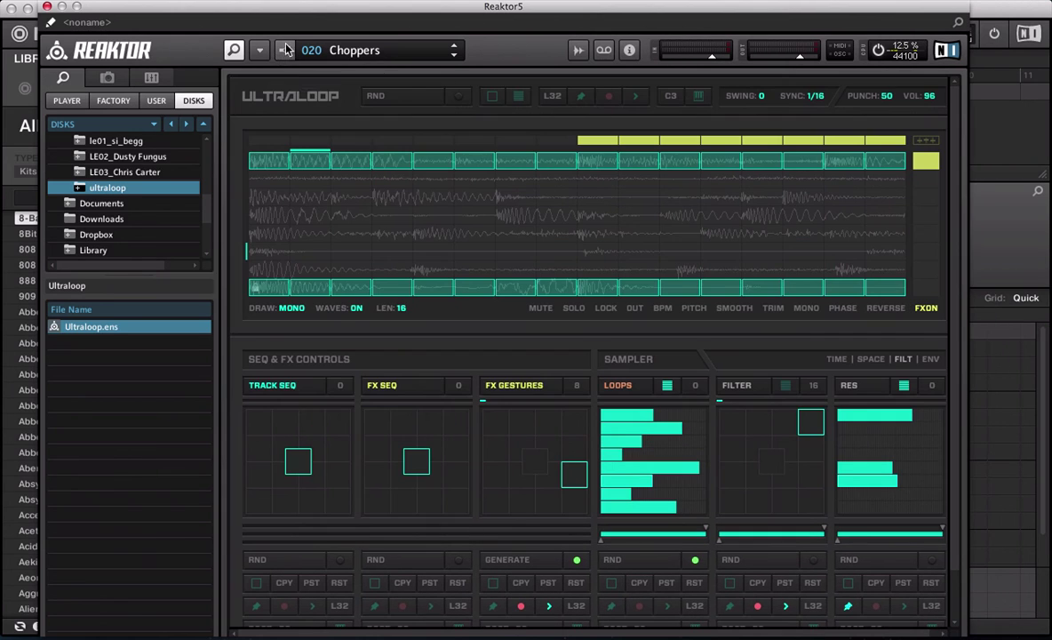
left_click(361, 55)
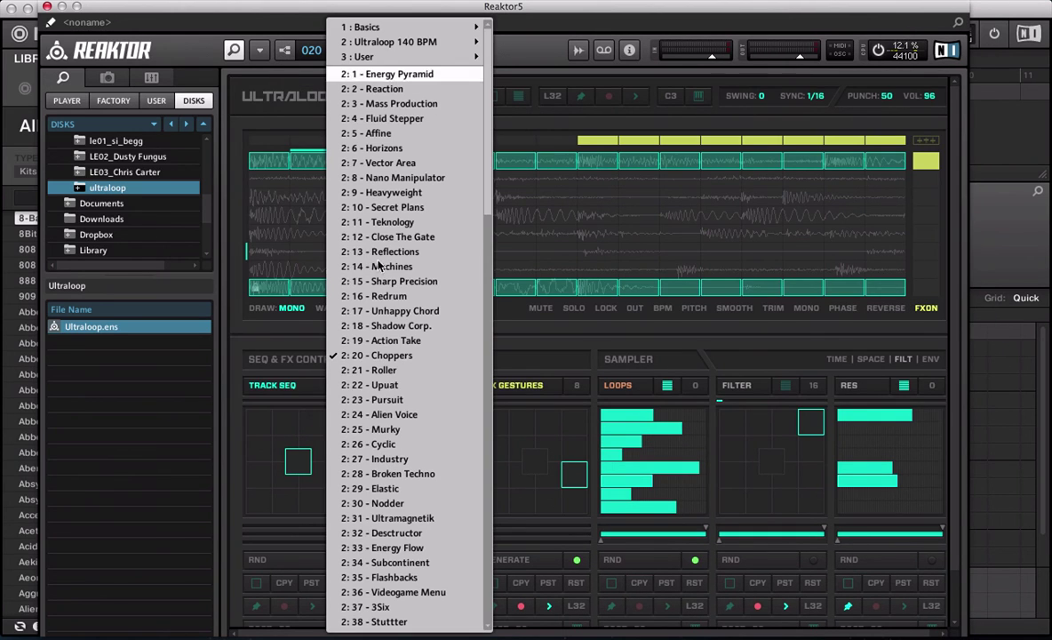
left_click(377, 245)
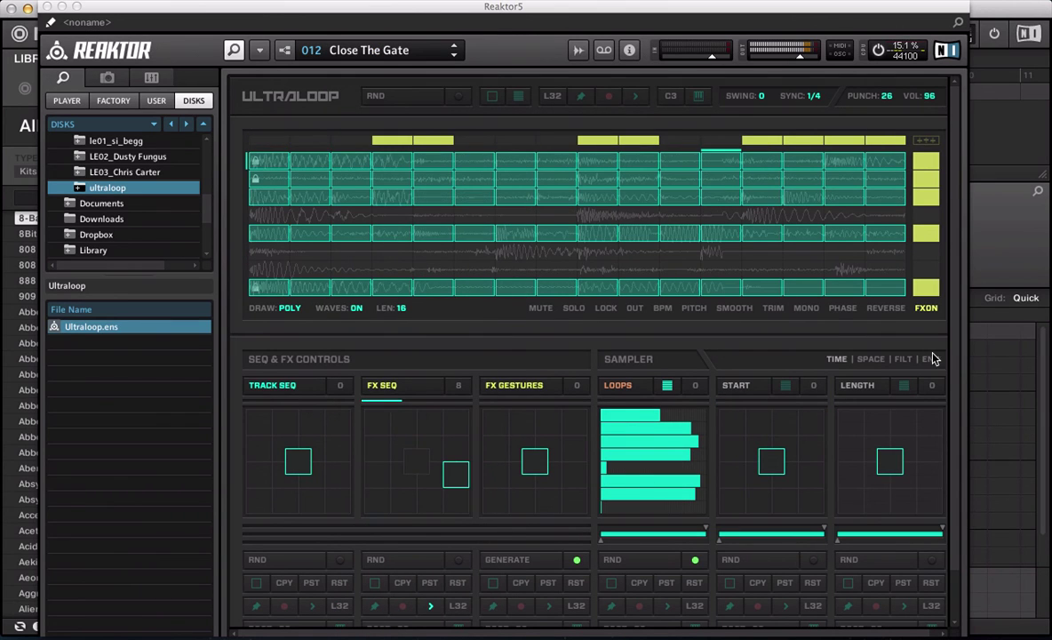
Switch Ultraloop to scene 2 and close the Reaktor window.
scroll(957, 542, "down", 3)
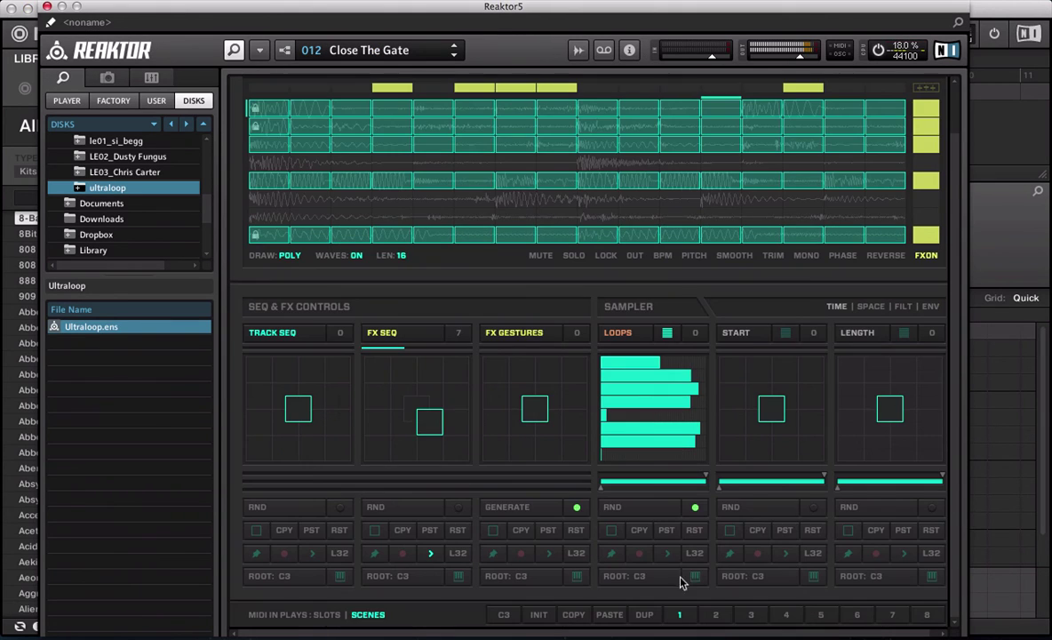
left_click(716, 615)
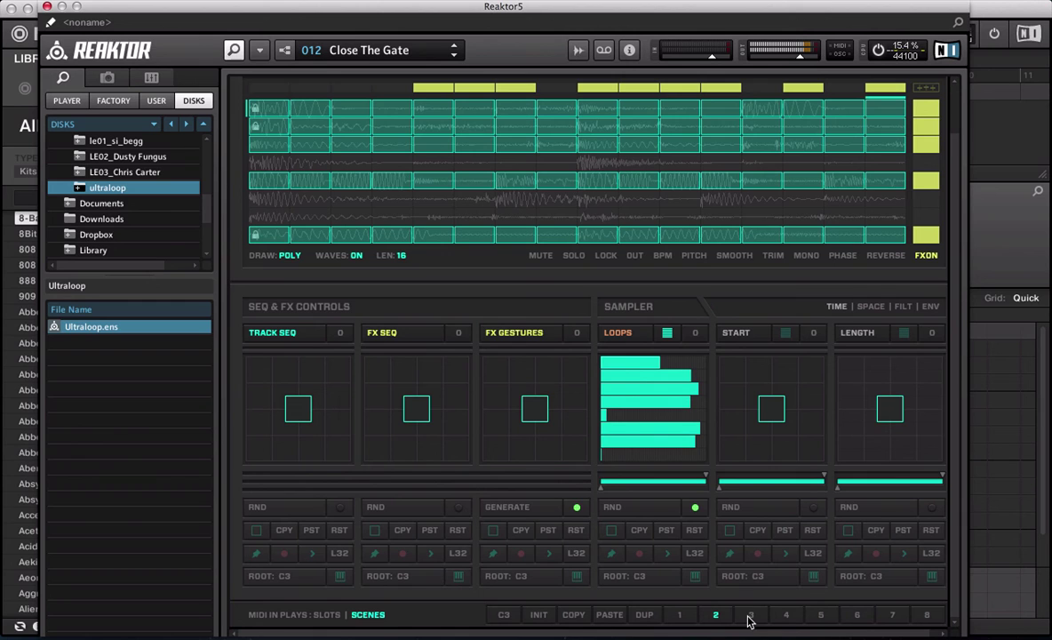
left_click(44, 6)
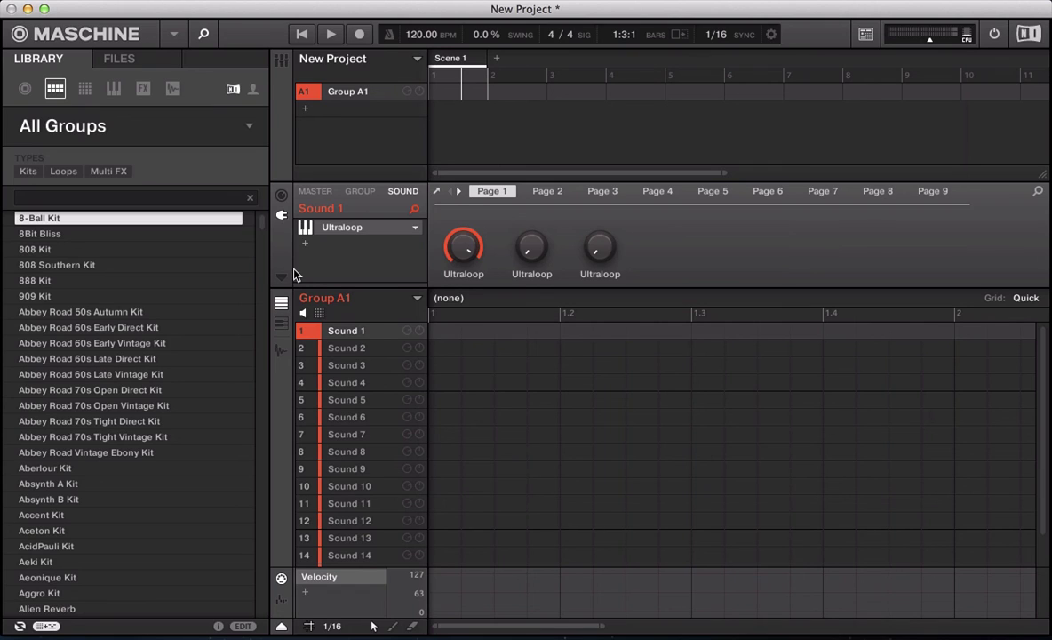
Select the empty Sound 2 slot and bring up its Sampling Record page.
left_click(363, 347)
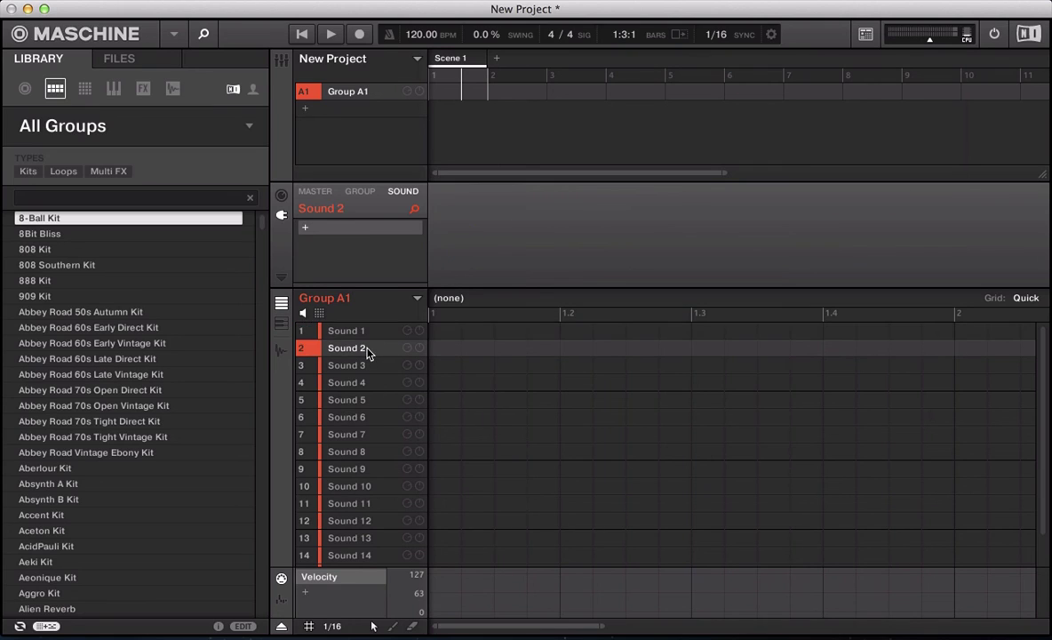
left_click(345, 331)
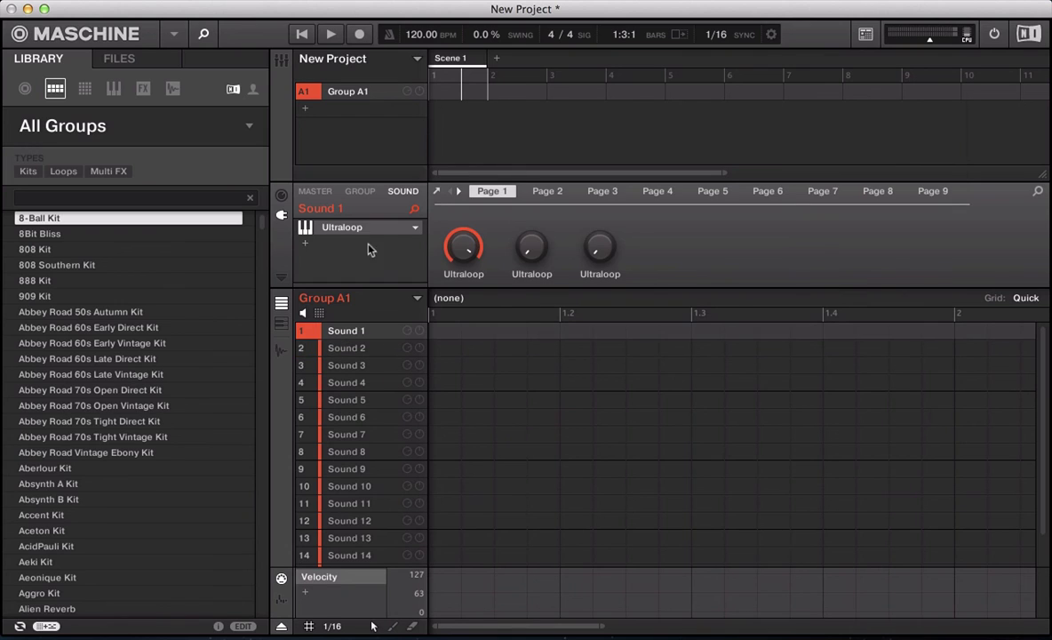
left_click(345, 355)
left_click(279, 351)
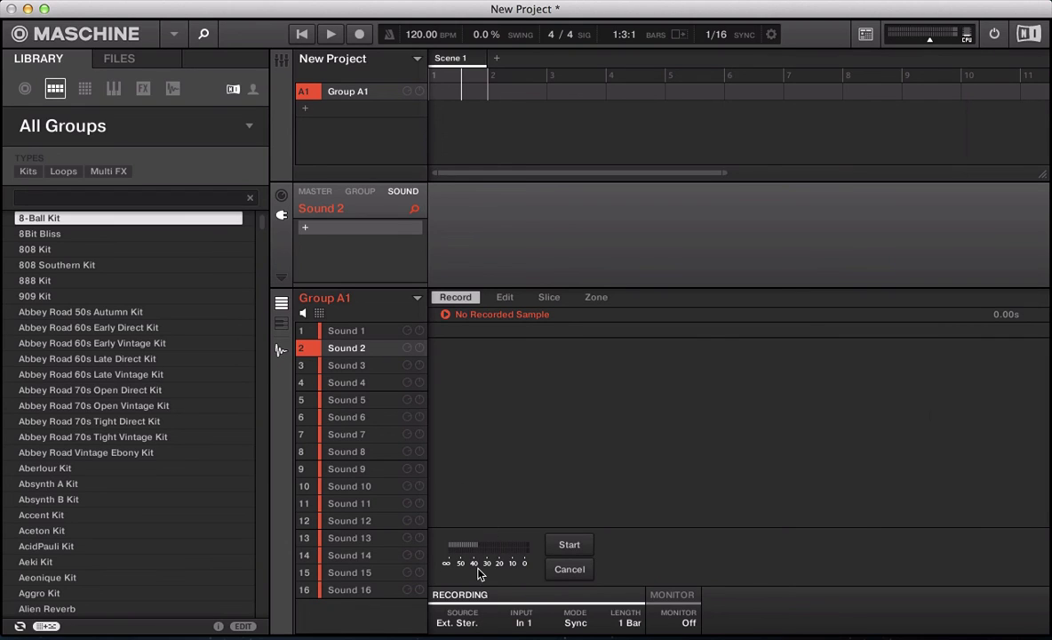
Record one bar from Internal (Master), stop playback, and preview the new sample.
left_click(458, 622)
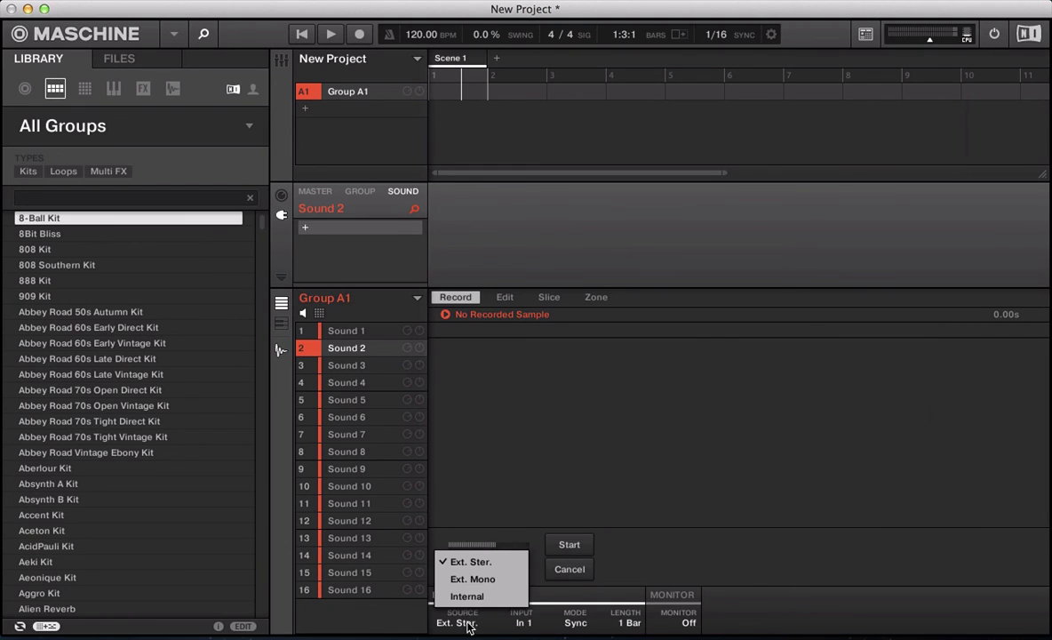
left_click(466, 598)
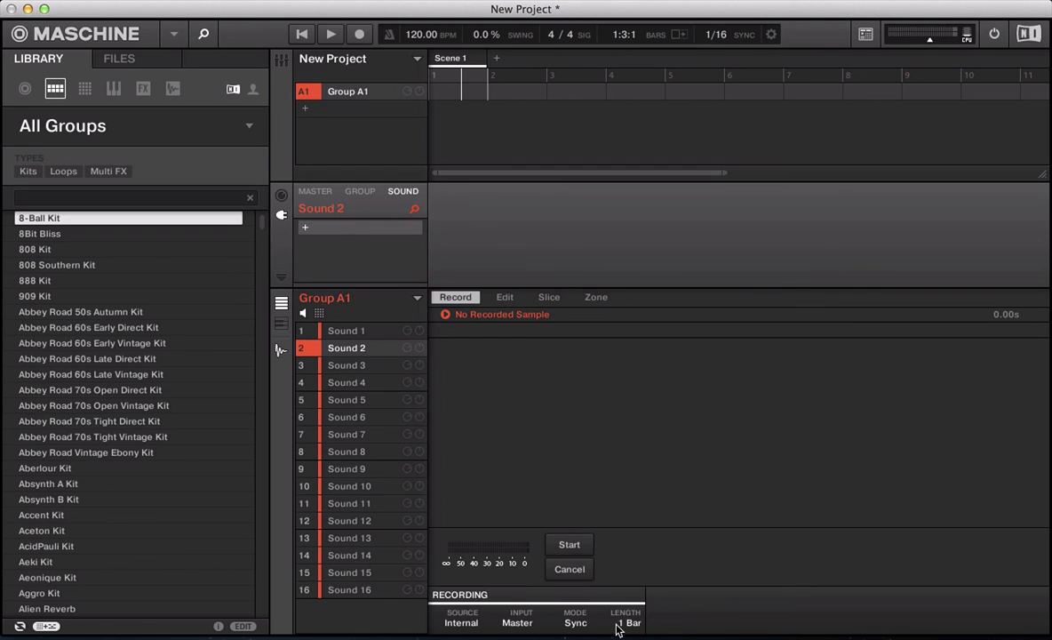
left_click(556, 546)
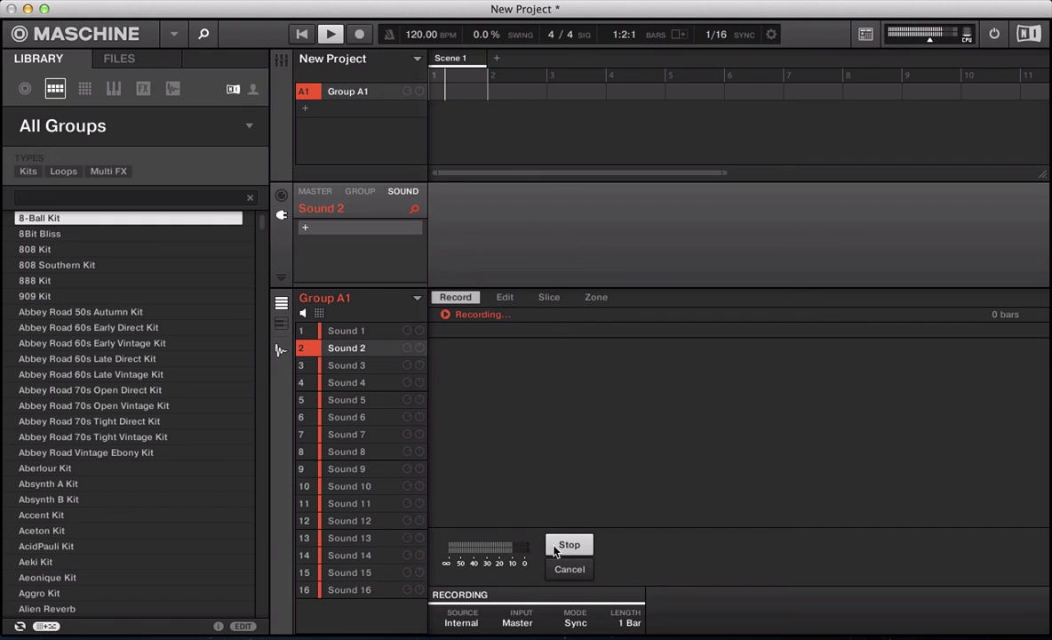
key("space")
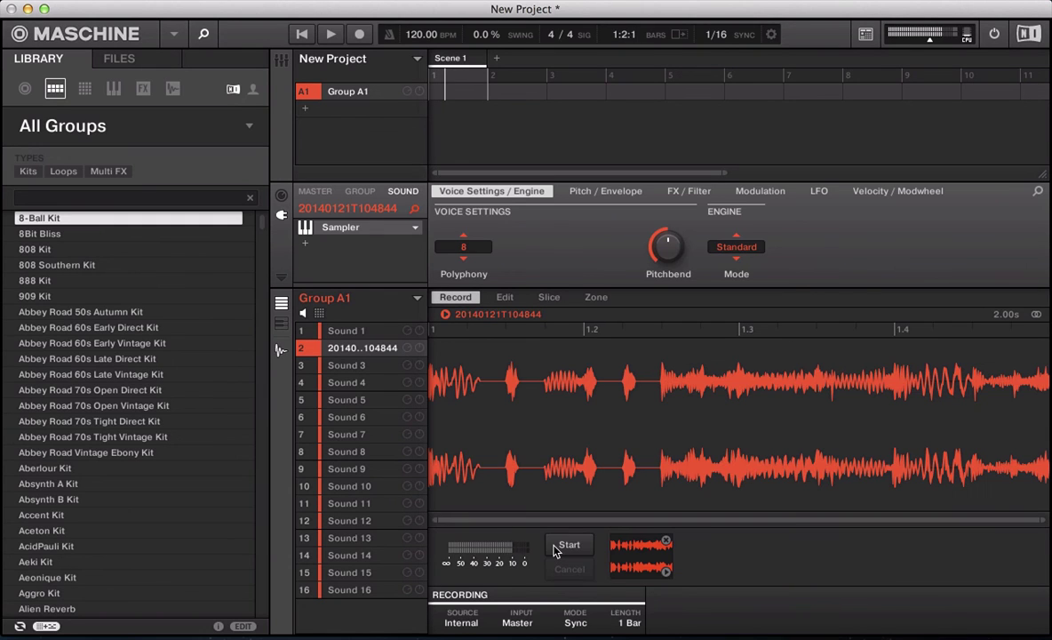
left_click(667, 573)
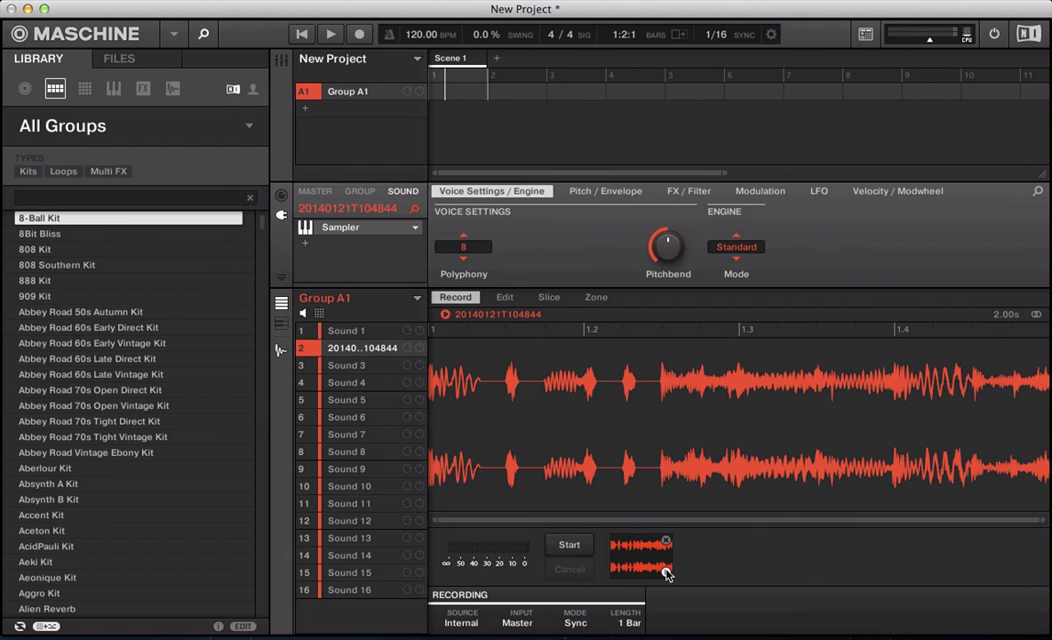
Stop the preview and bring up the Slice tab with the first slice selected.
left_click(667, 573)
left_click(504, 297)
left_click(550, 297)
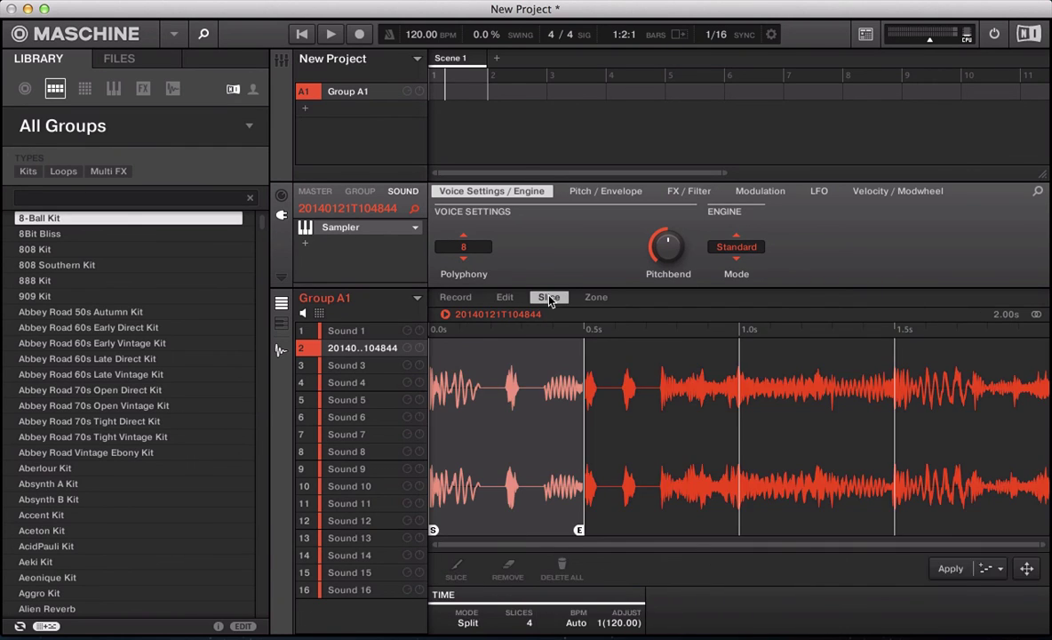
left_click(560, 351)
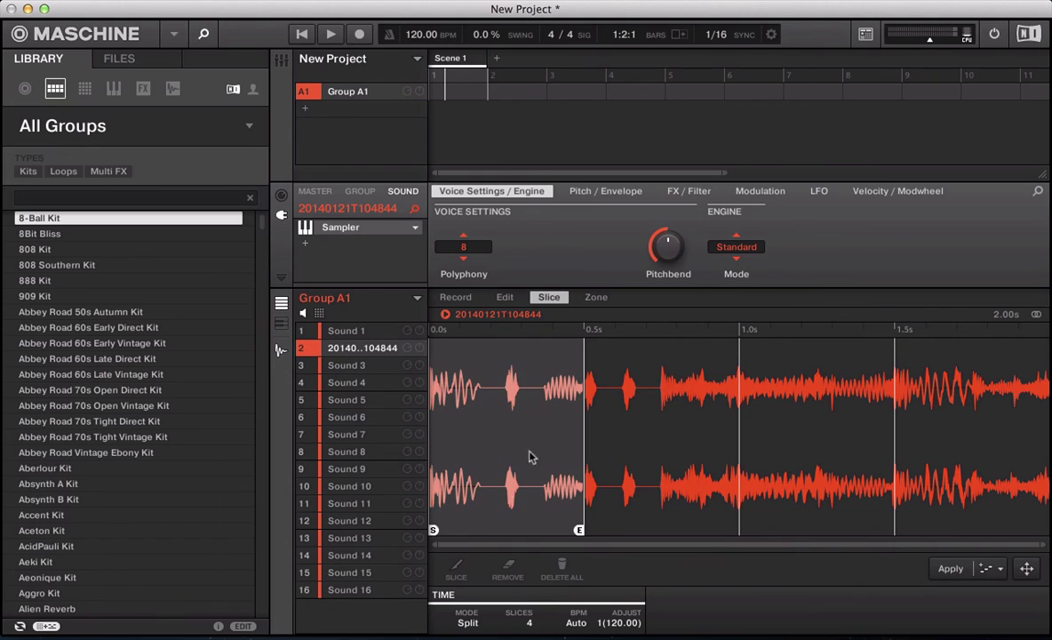
Set slicing Mode to Detect, audition a slice, and raise Sensitivity to 1.00.
left_click(467, 622)
left_click(463, 595)
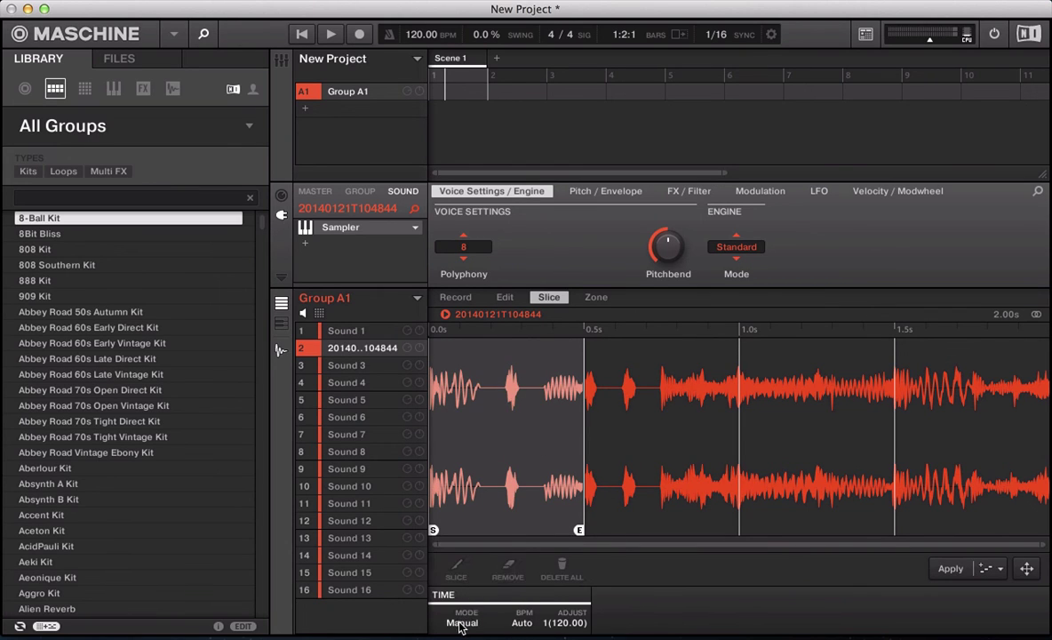
left_click(461, 622)
left_click(444, 578)
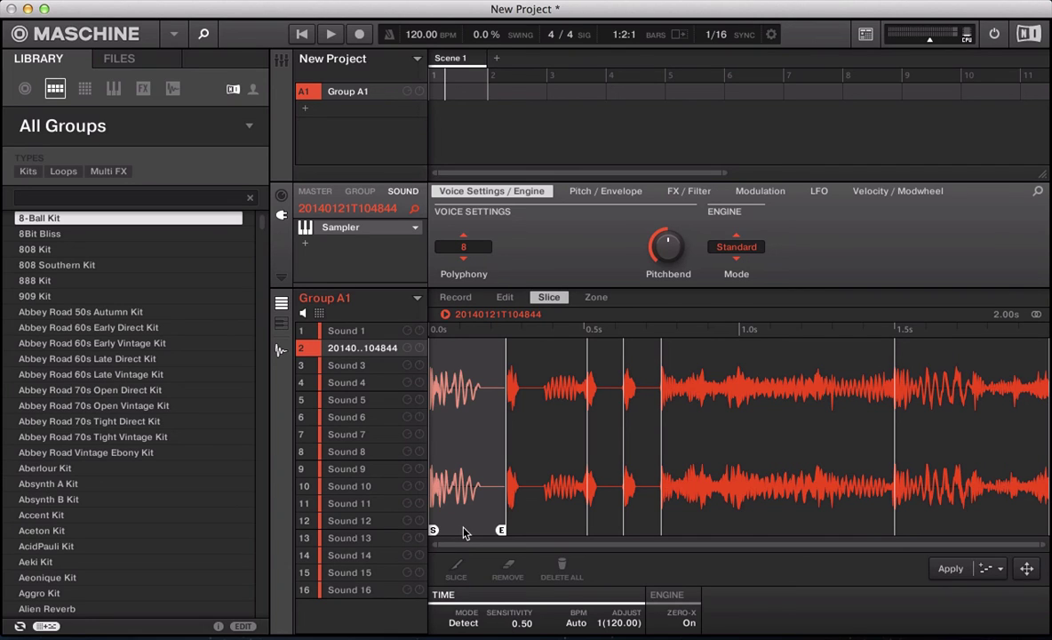
left_click(756, 520)
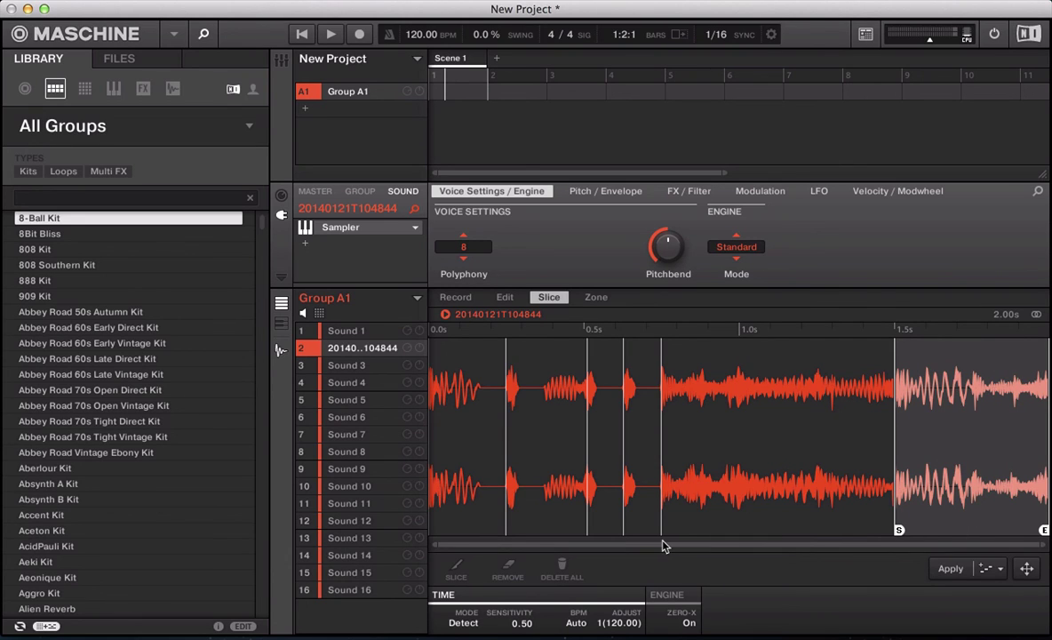
left_click_drag(526, 625, 521, 610)
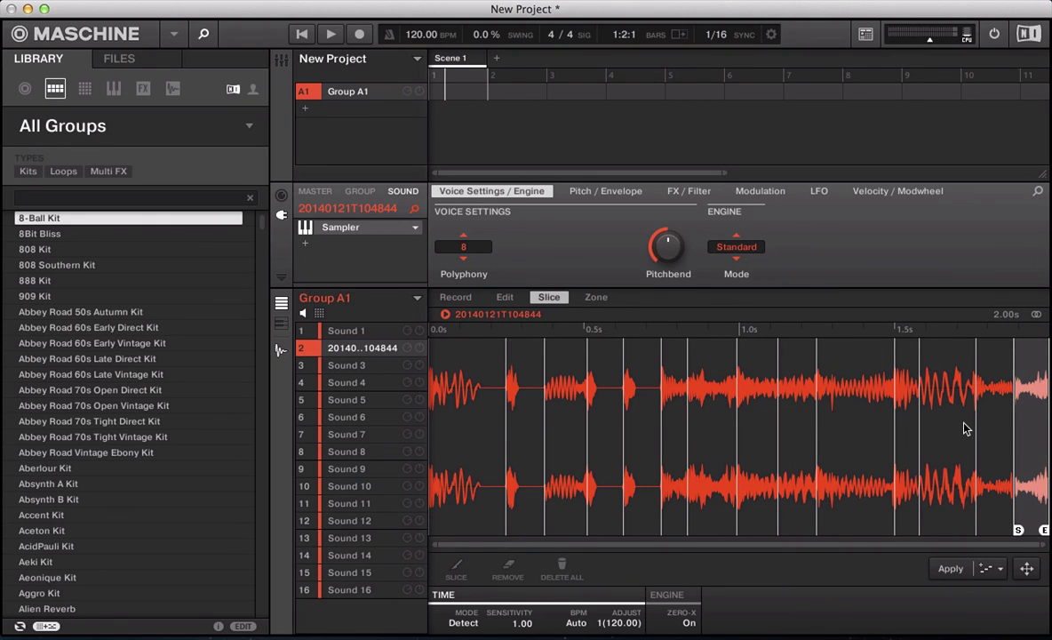
Apply the slices to create Pattern 1 and play it back.
left_click(944, 571)
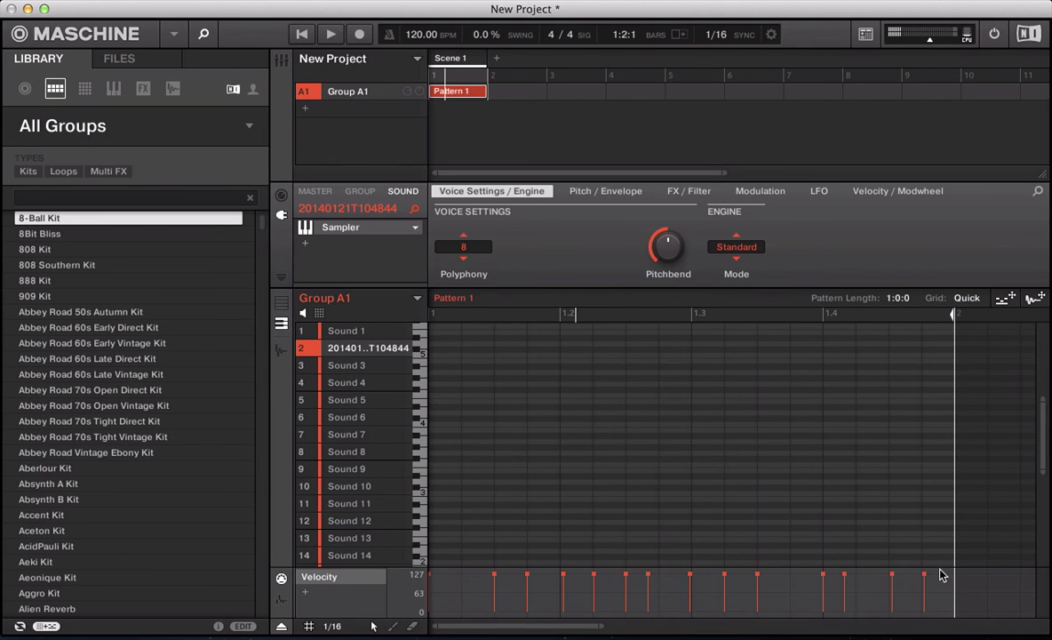
scroll(553, 459, "down", 2)
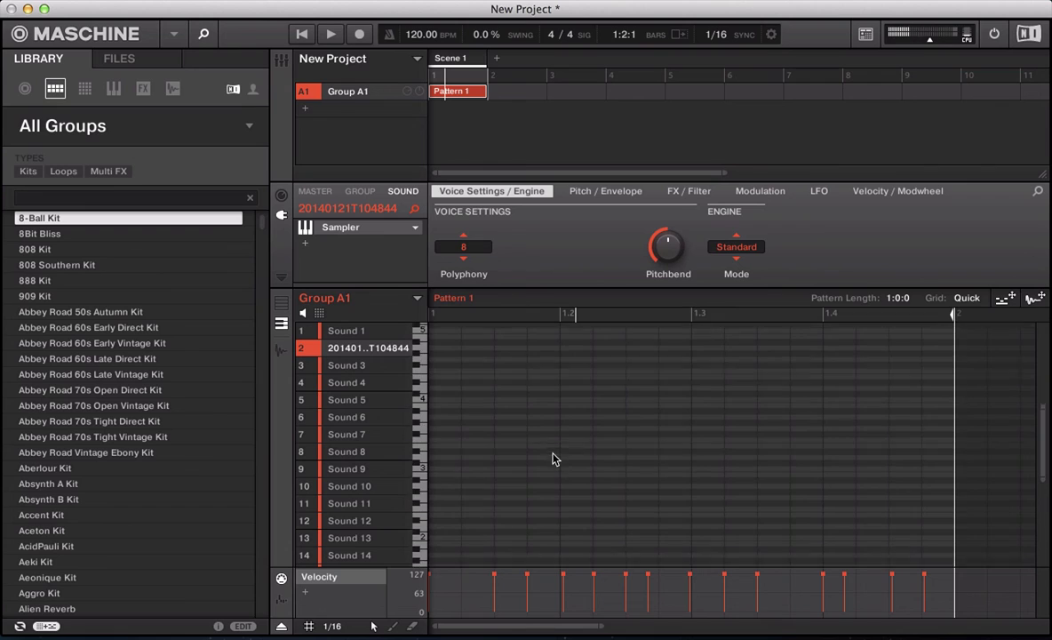
scroll(553, 458, "down", 5)
scroll(554, 456, "down", 2)
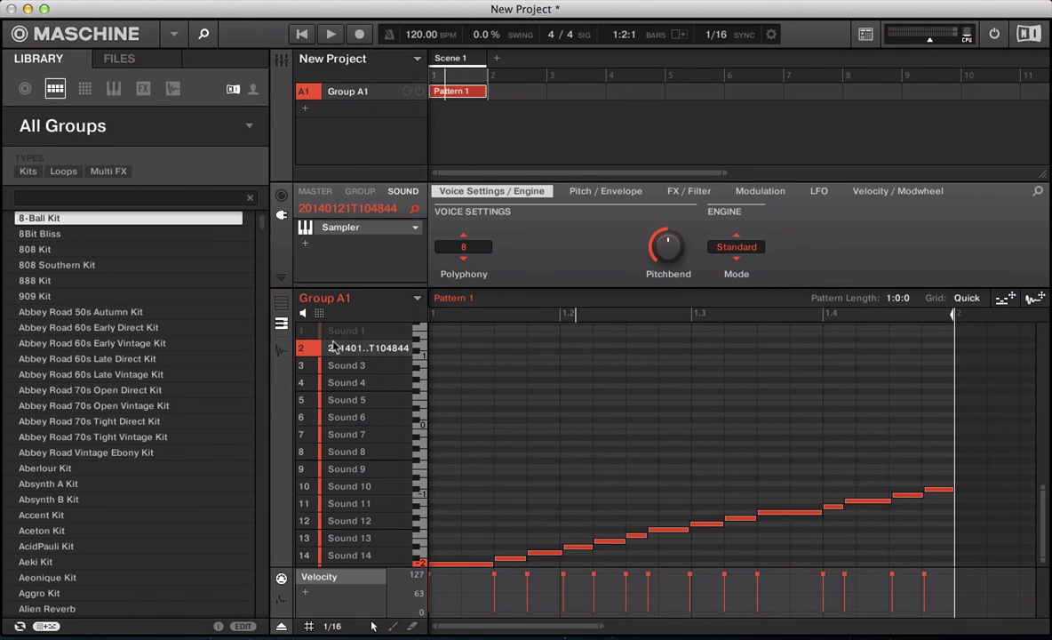
key("space")
Delete every note in the pattern and show the Mixer.
key("ctrl+a")
key("Delete")
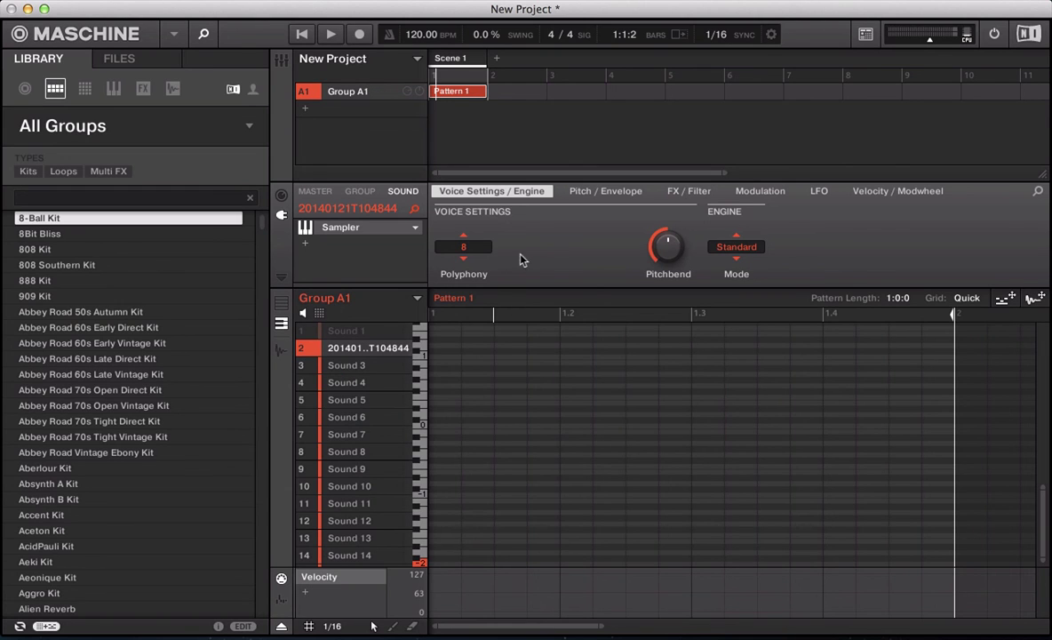
key("ctrl+m")
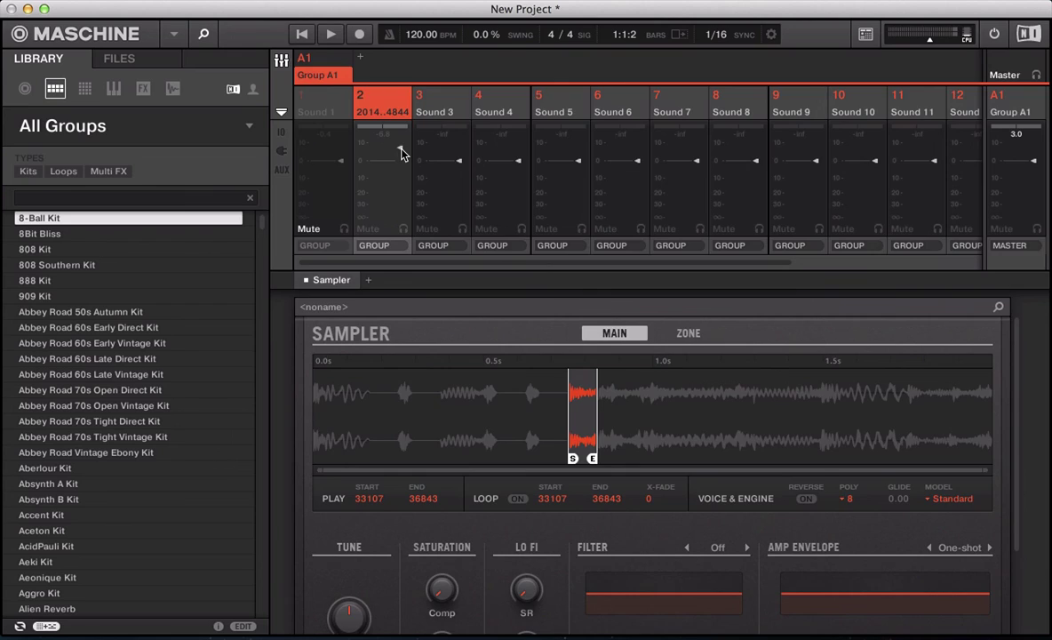
Hide the Mixer with Ctrl+M to get back to the Pattern Editor showing Sound 2's Sampler.
key("ctrl+m")
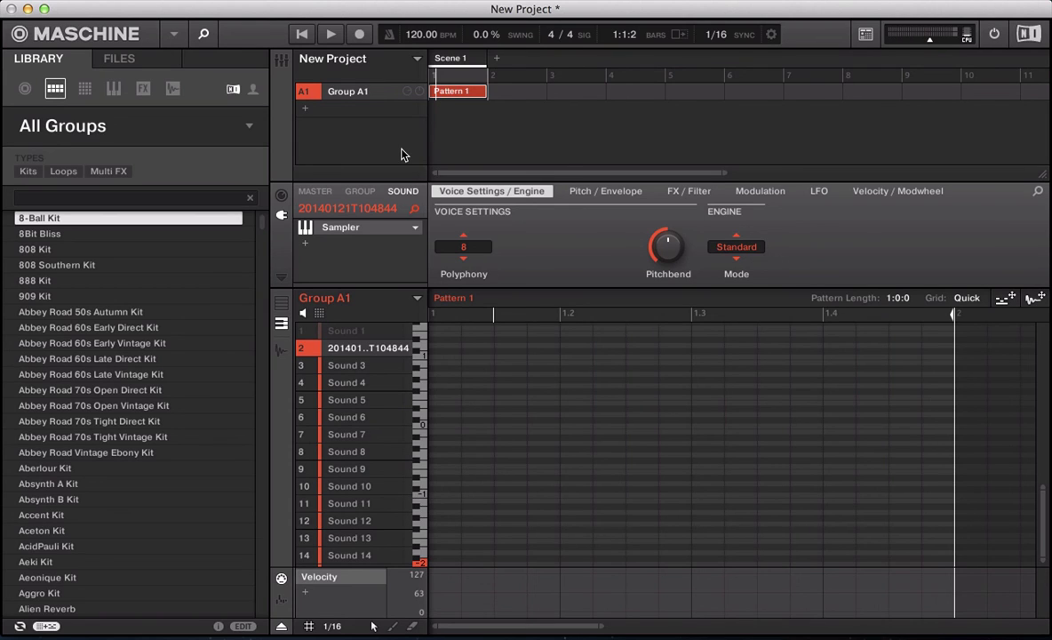
Record a live performance of the Sound 2 slices into Pattern 1, quantize it, and play it back.
key("super+r")
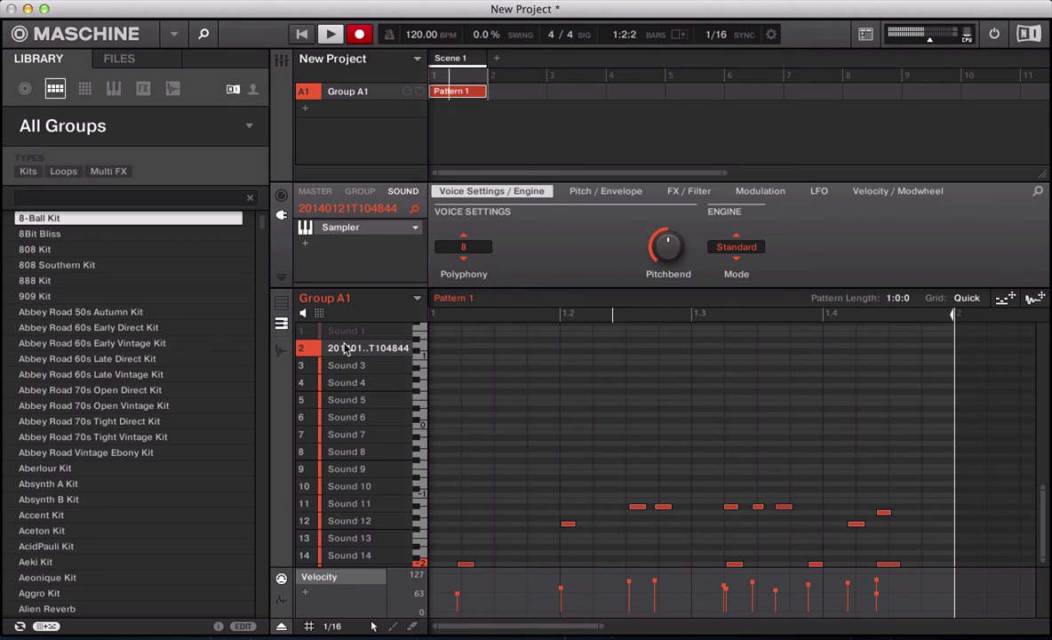
key("space")
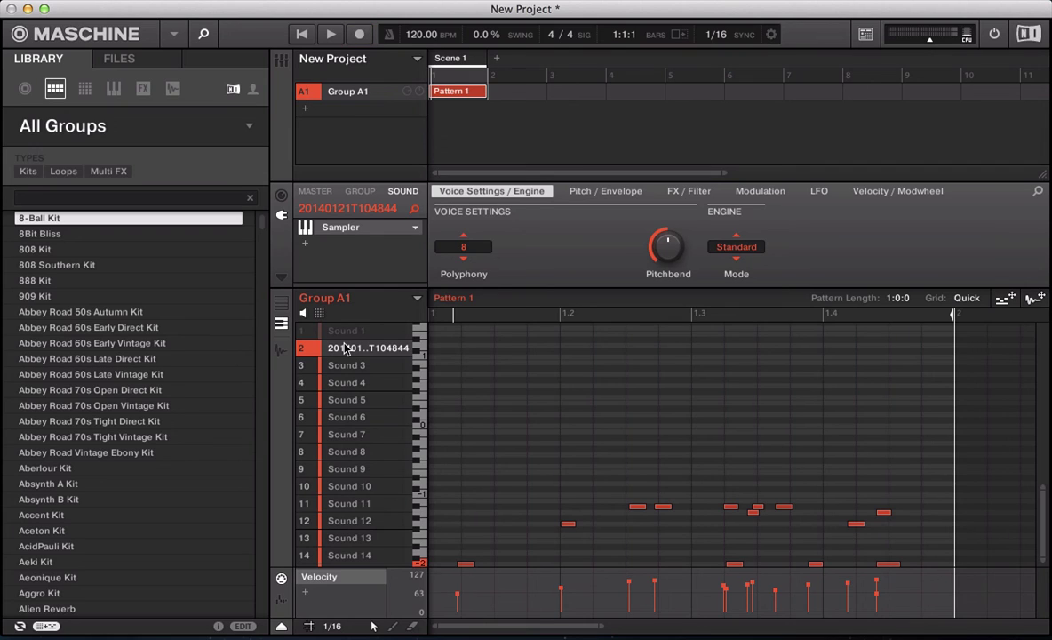
key("super+u")
key("space")
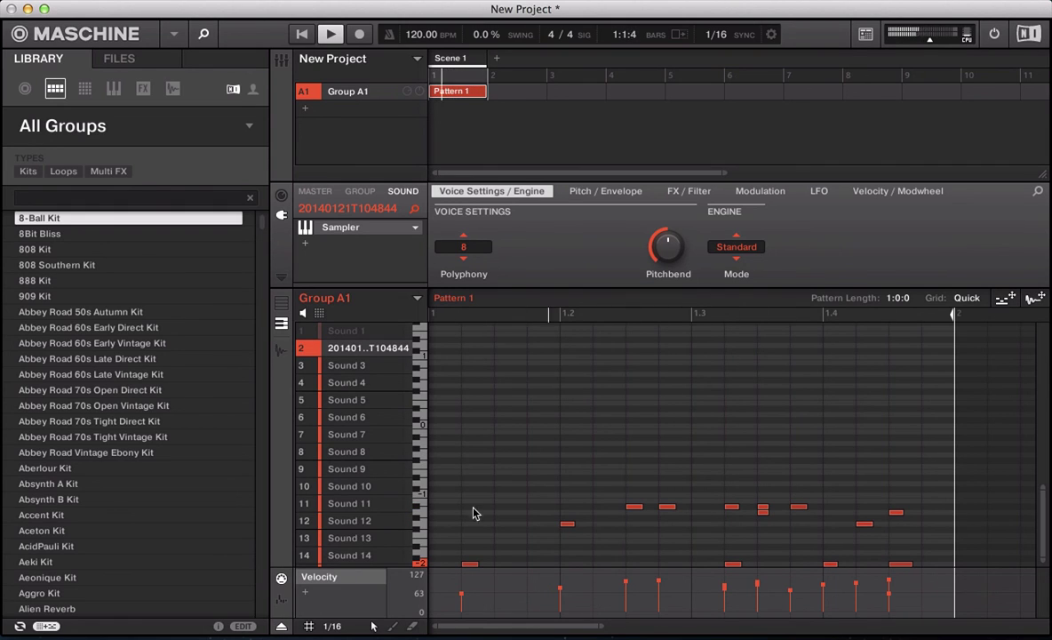
Move the opening note to the pattern start, stop playback, and reselect Sound 1 (Ultraloop).
left_click_drag(469, 564, 435, 563)
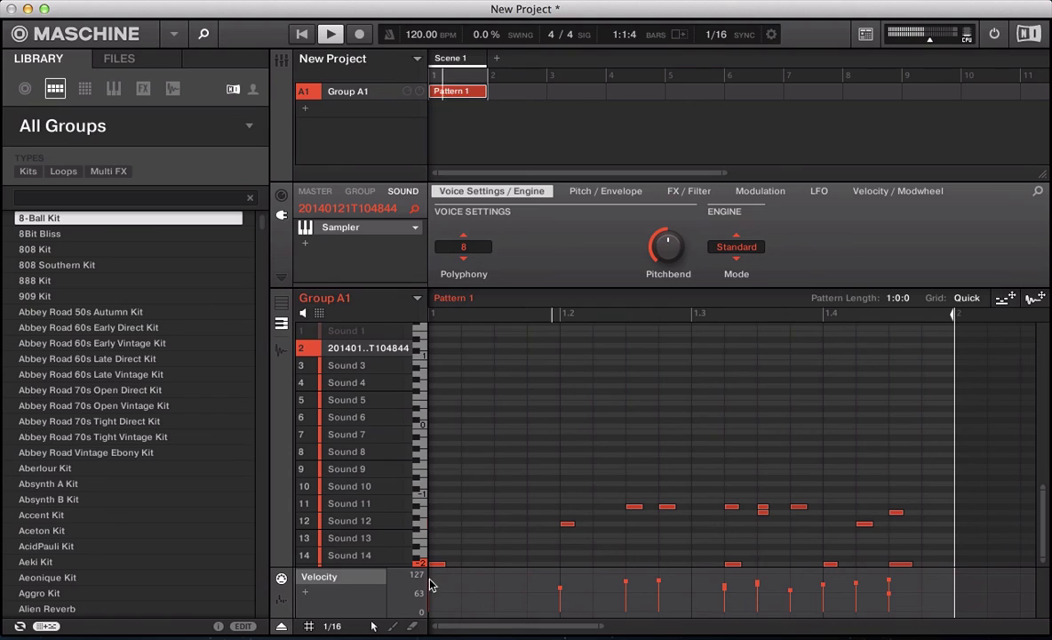
mouse_move(560, 591)
key("space")
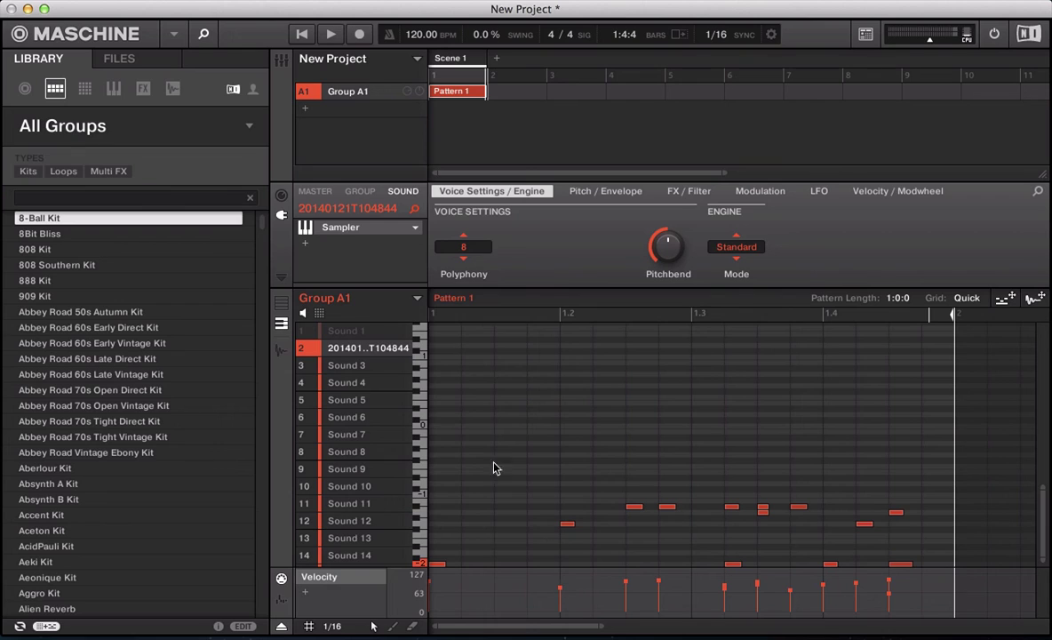
left_click(346, 335)
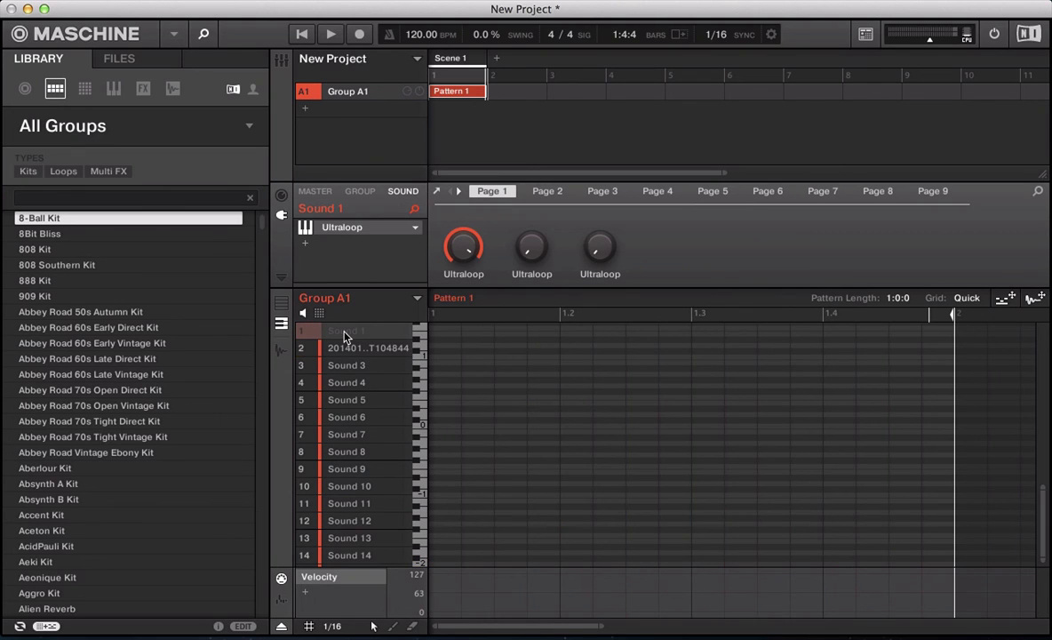